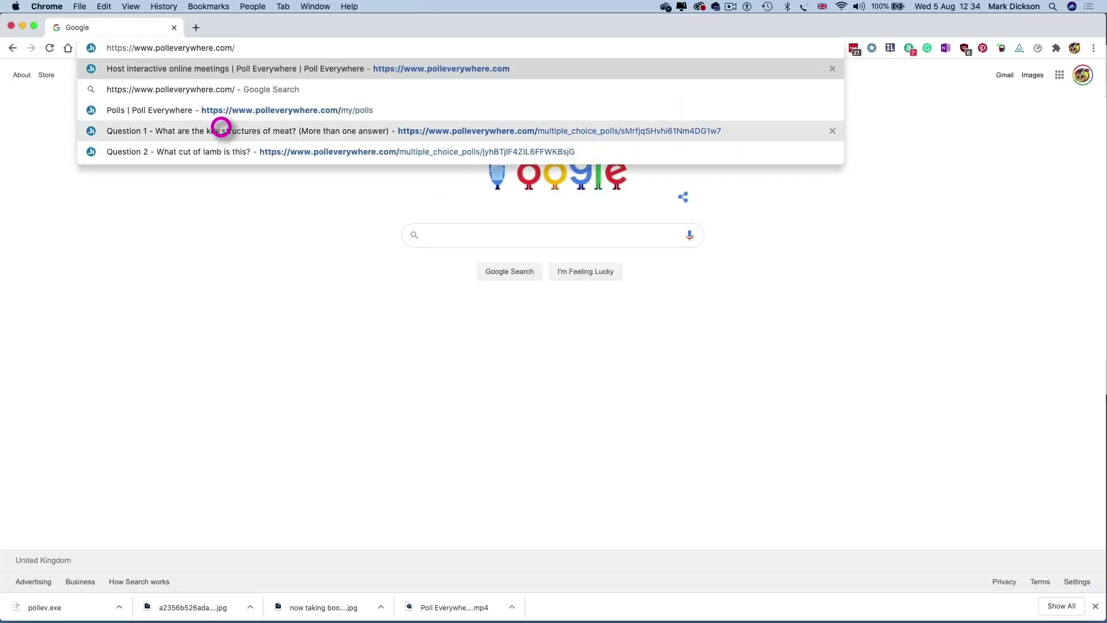
From the Poll Everywhere homepage, sign up for an account as a presenter.
key("Return")
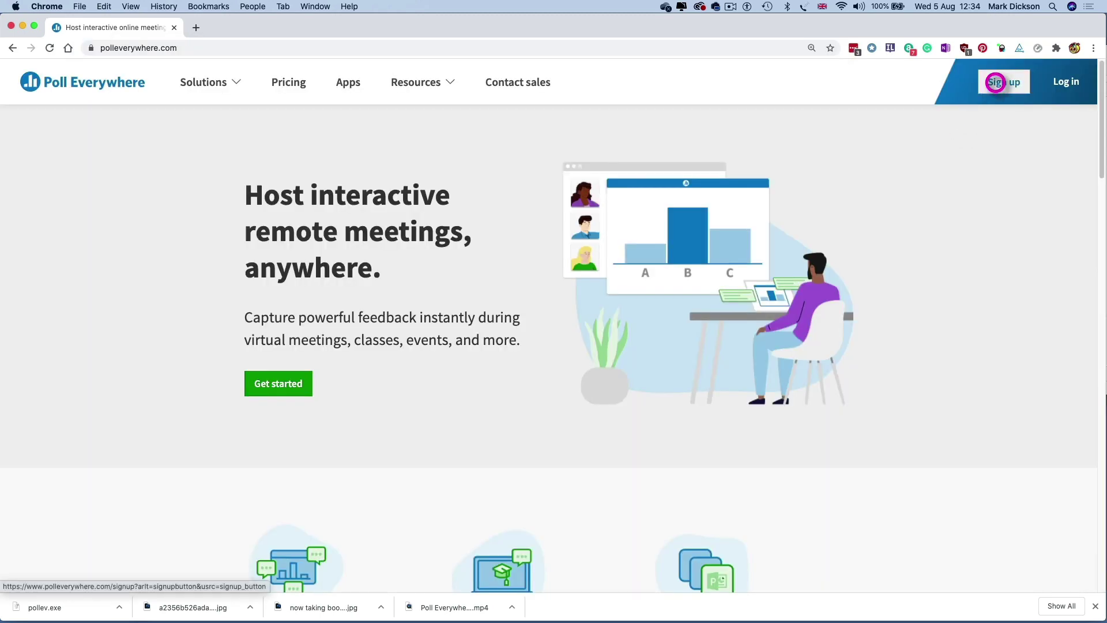
left_click(996, 81)
left_click(311, 404)
scroll(519, 395, "down", 3)
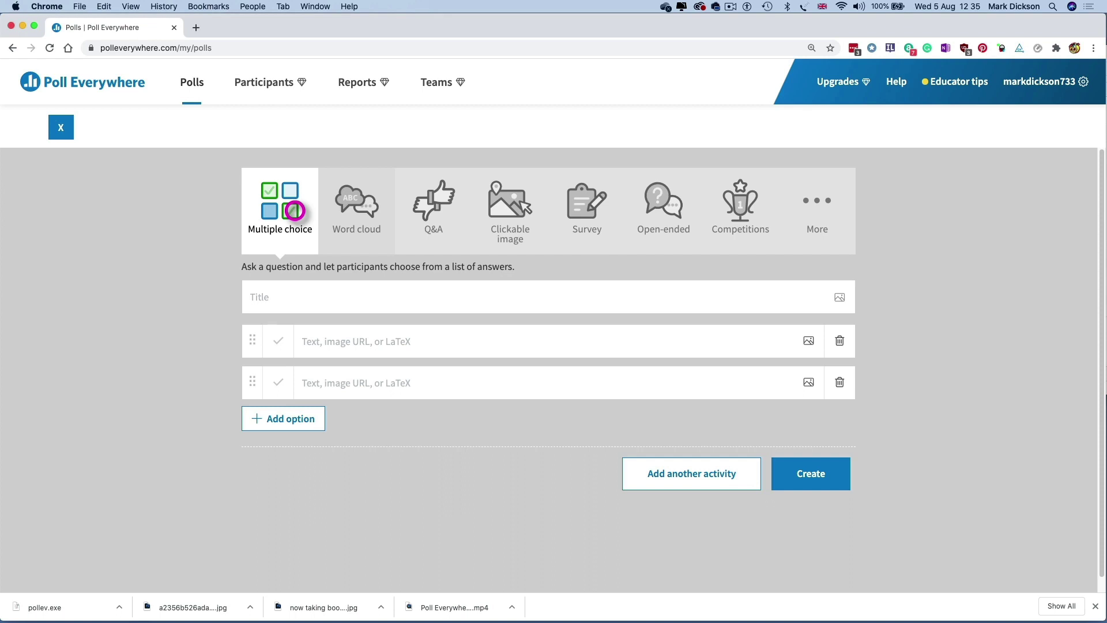
Paste the Question 1 title and enter the first two answers, Fat and Muscle.
left_click(275, 296)
type("Question 1 - What are the key structures of meat? (More than one answer)")
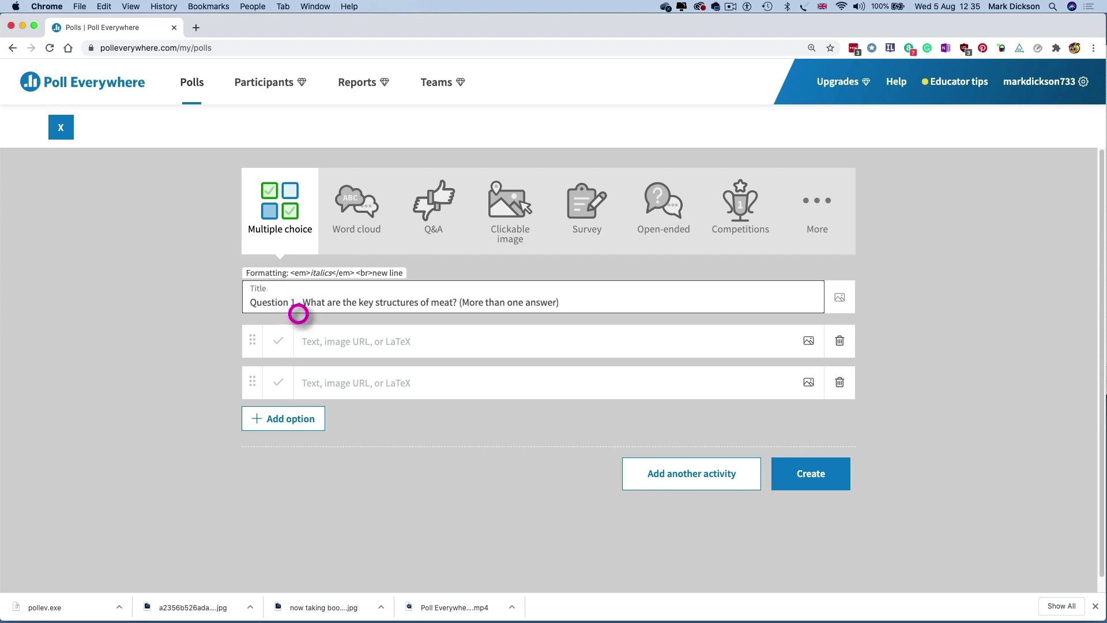
left_click(315, 341)
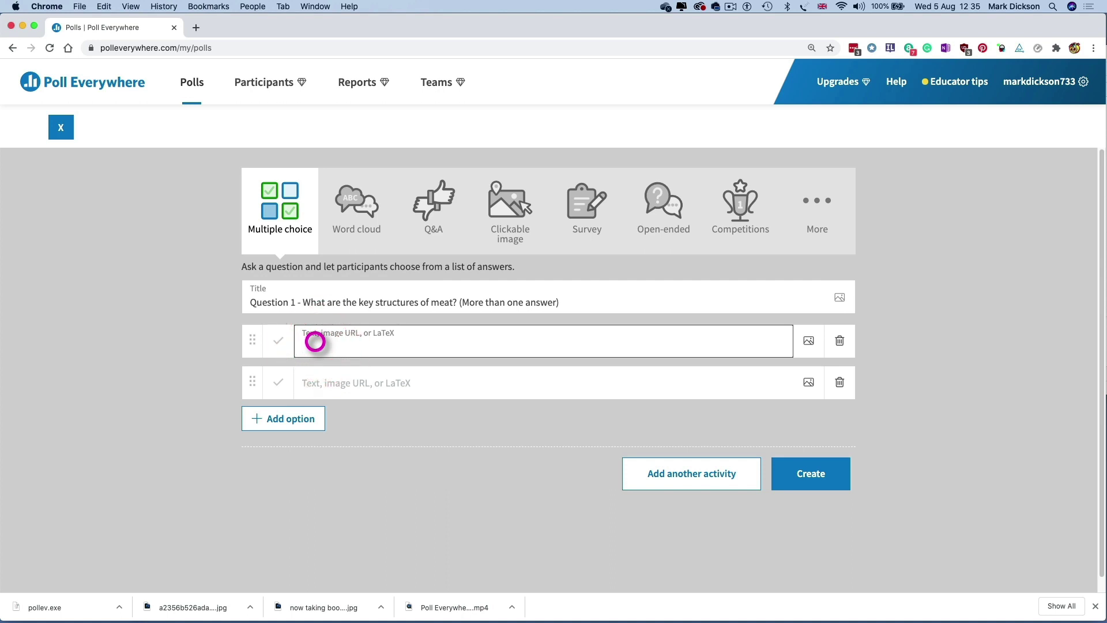
type("Fat")
key("Tab")
key("Tab")
key("Tab")
type("Muscle")
Add third and fourth answers, Blood and Connective tissue.
left_click(280, 418)
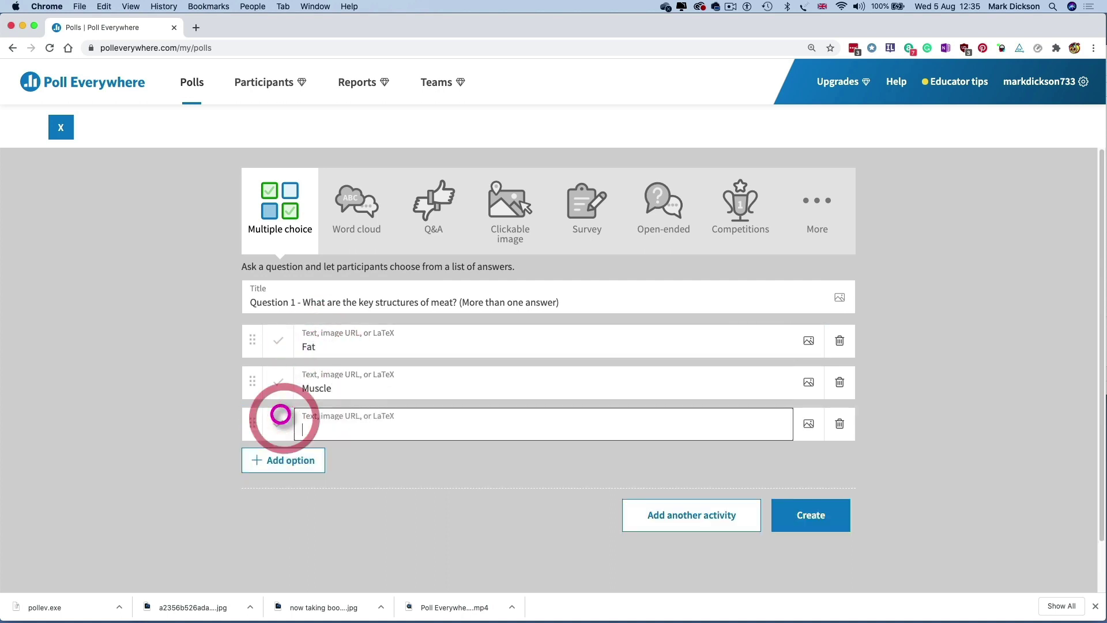
left_click(282, 456)
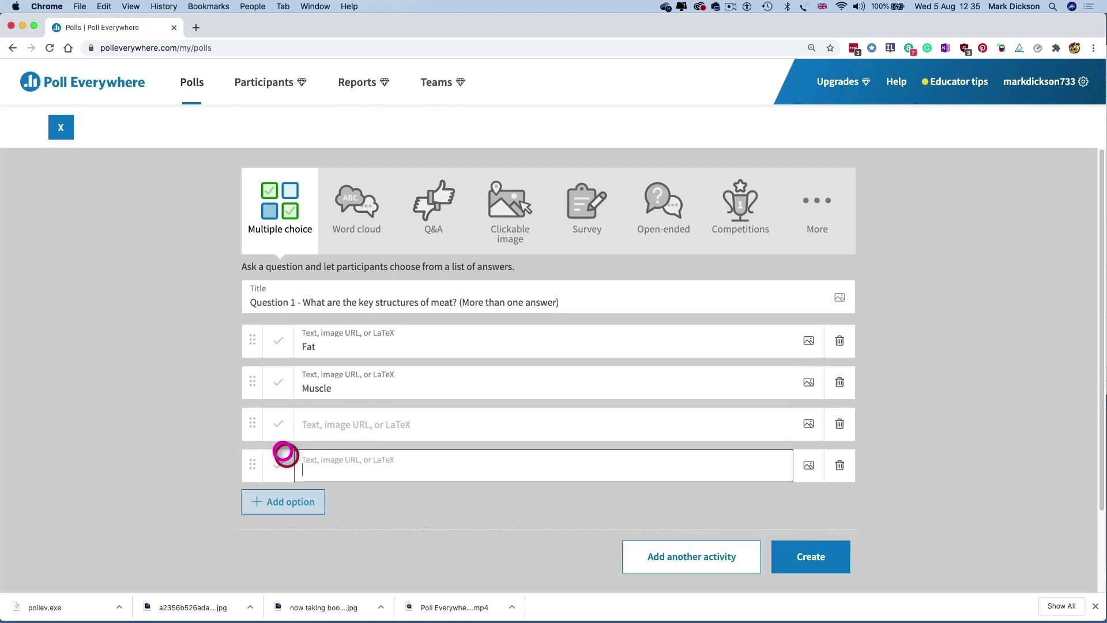
left_click(312, 421)
type("Blood")
key("Tab")
left_click(346, 466)
type("Connective tissue")
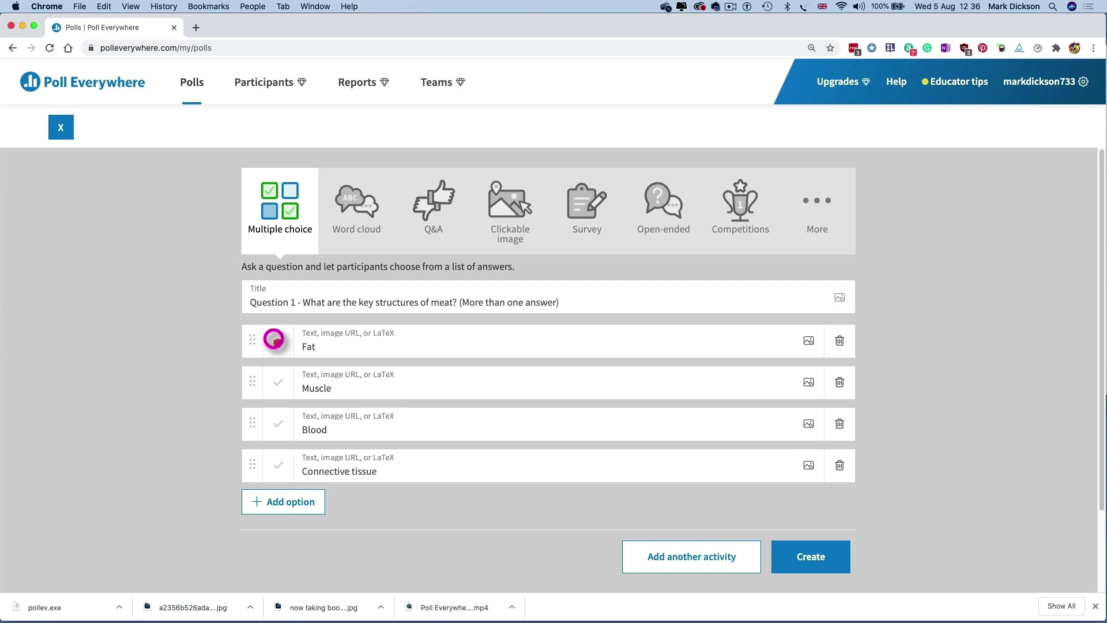
Mark Fat, Muscle and Connective tissue as correct answers.
left_click(278, 340)
left_click(278, 382)
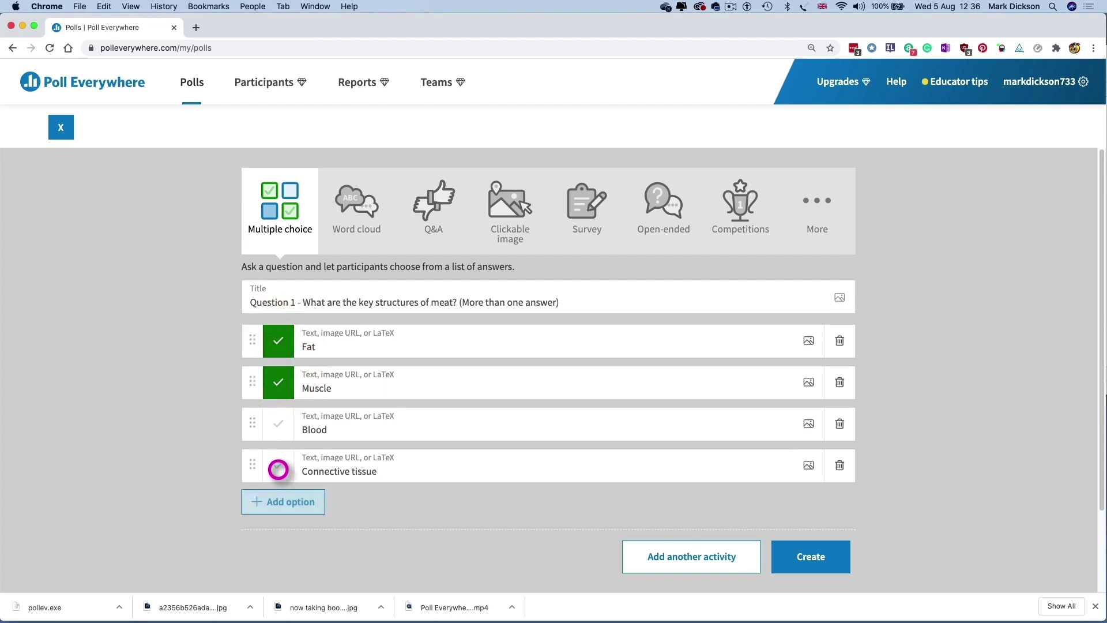
left_click(278, 465)
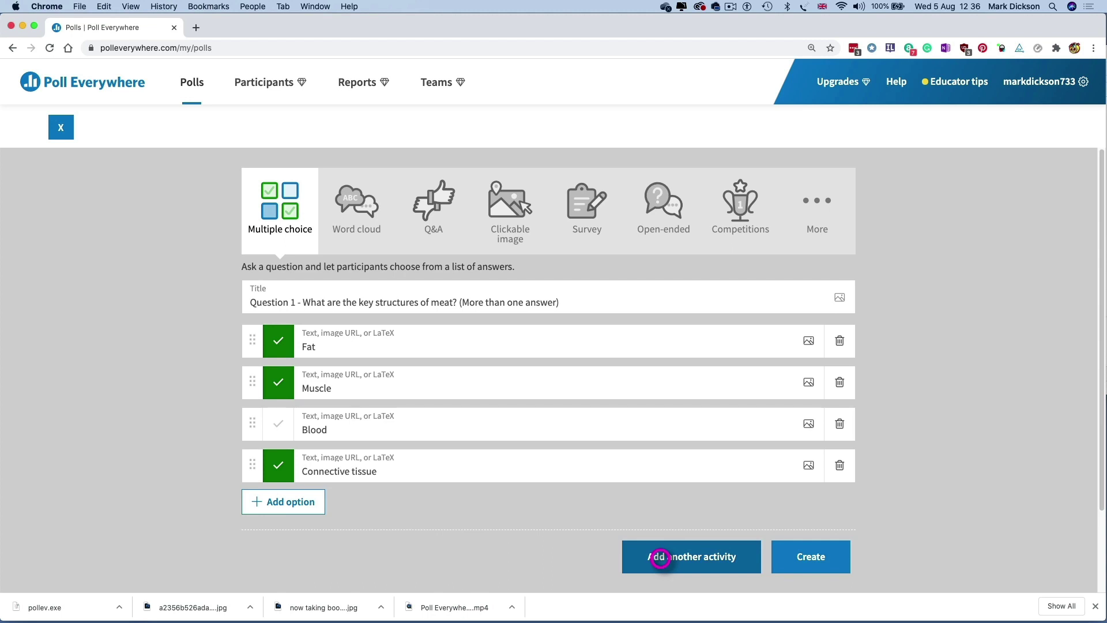
Start a new poll titled 'What cut of lamb is this?' with the first folder image attached.
left_click(661, 557)
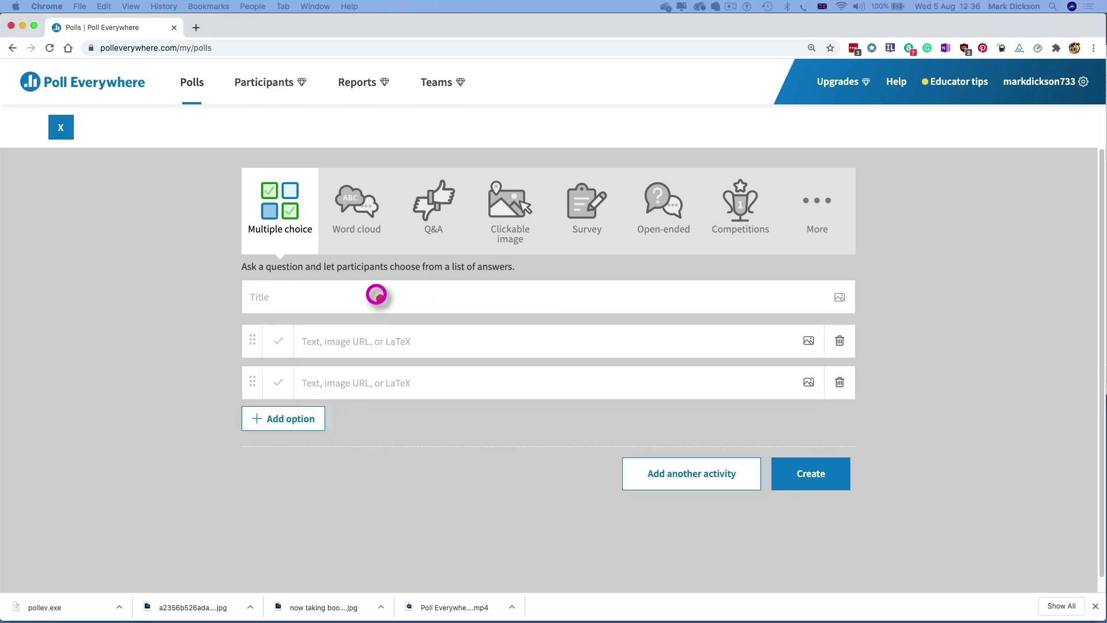
left_click(295, 293)
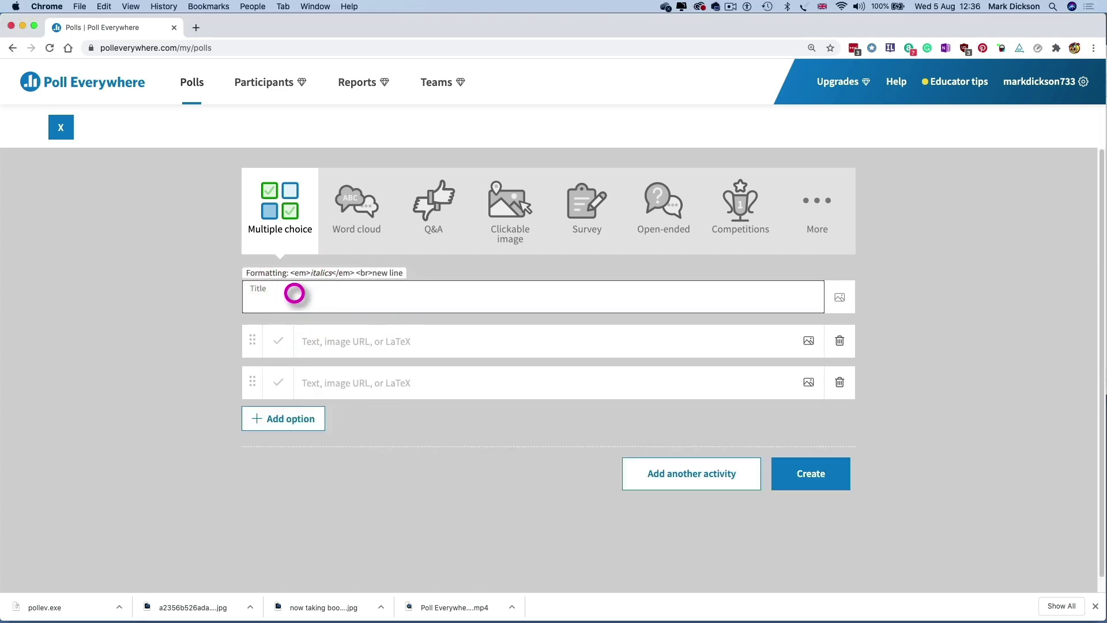
type("What cut of lamb is this?")
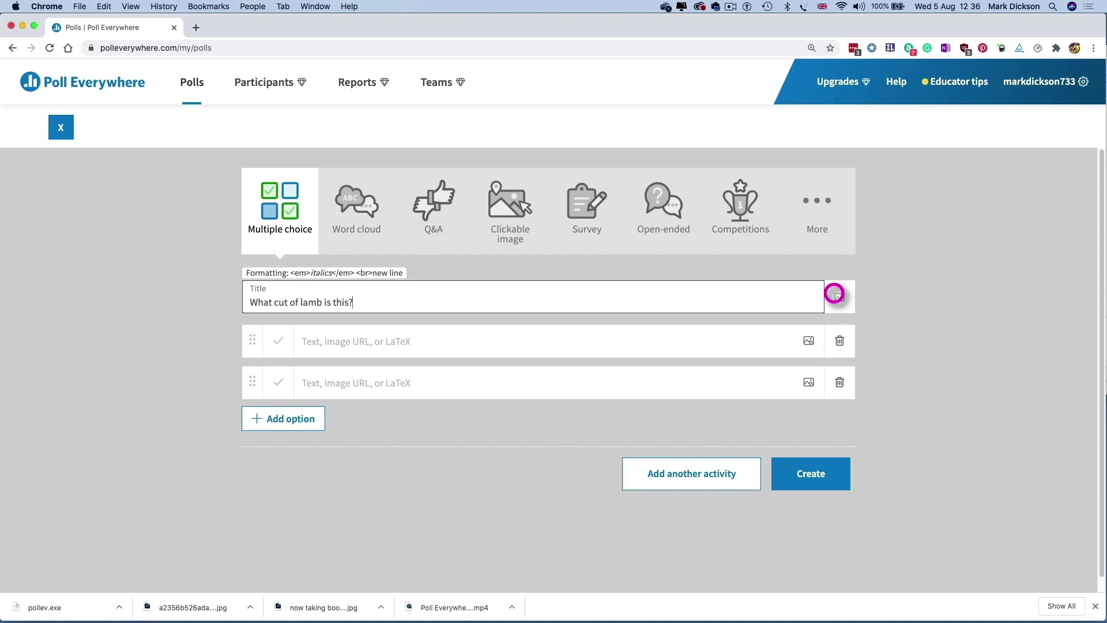
left_click(837, 296)
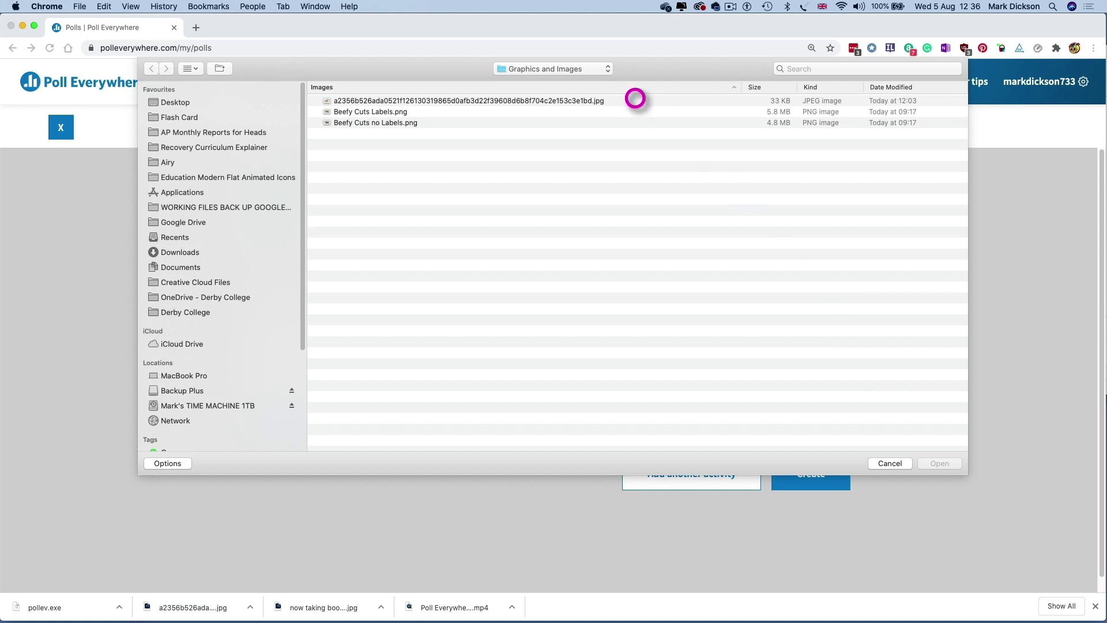
left_click(588, 101)
left_click(948, 462)
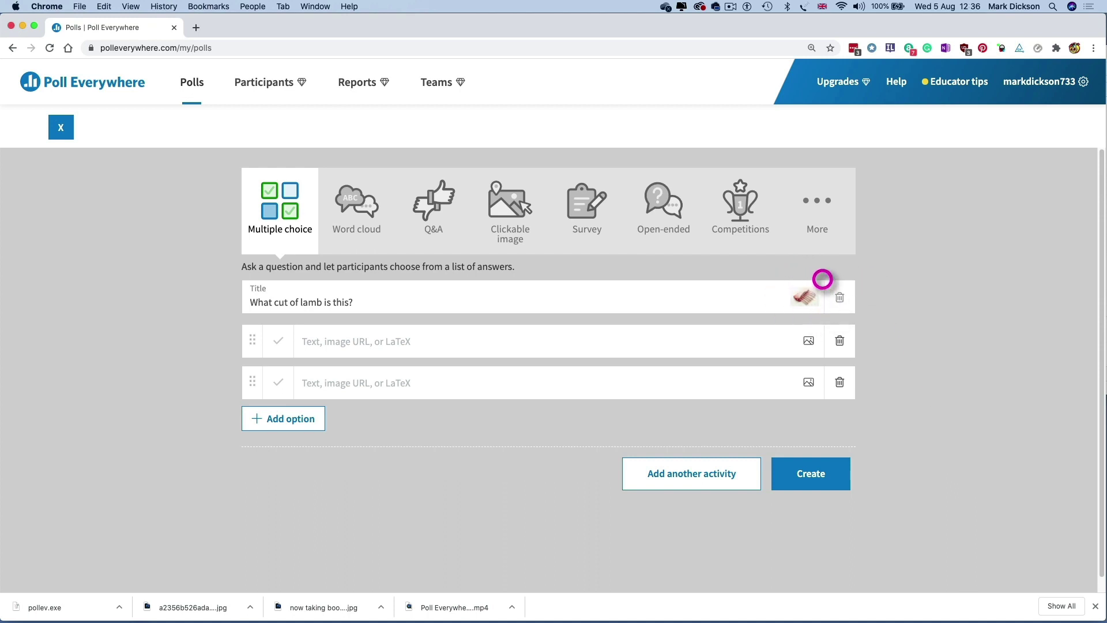
Enter answers Shoulder, Lamb cutlet, Best end French trim and Saddle of lamb, marking Best end French trim correct.
left_click(371, 337)
type("Shoulder")
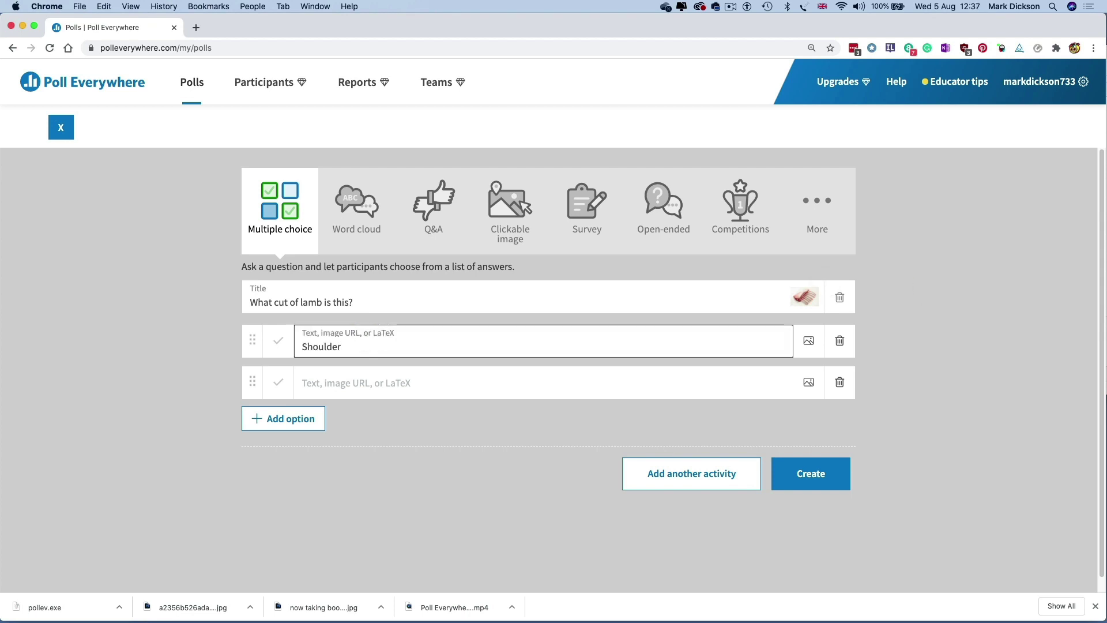
left_click(404, 383)
type("Lamb cutle")
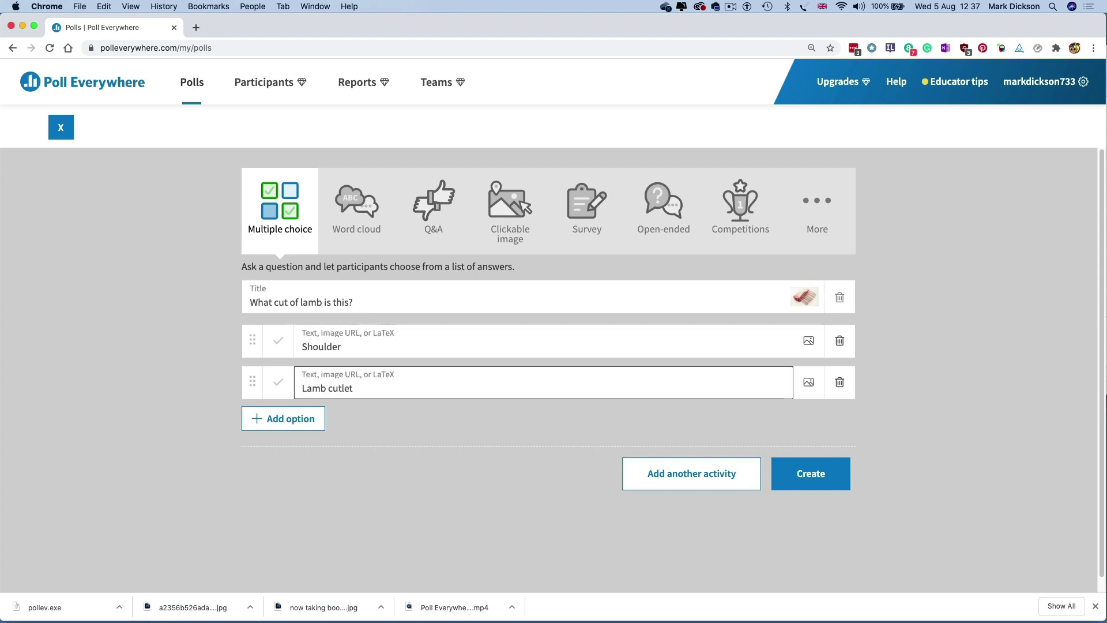
type("t")
left_click(283, 419)
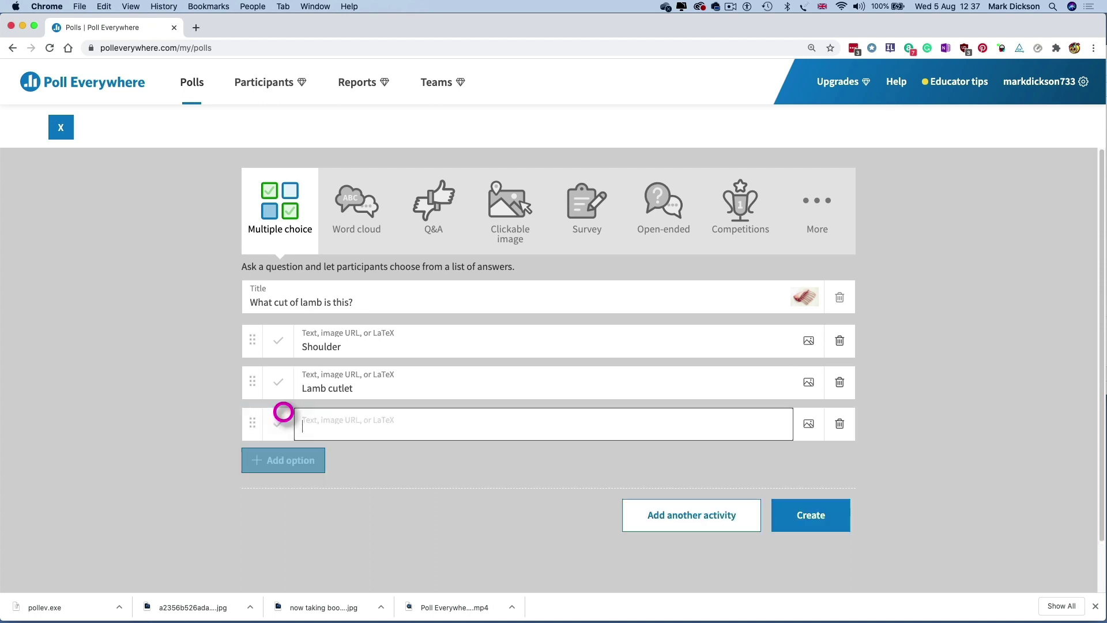
type("Best end Fre")
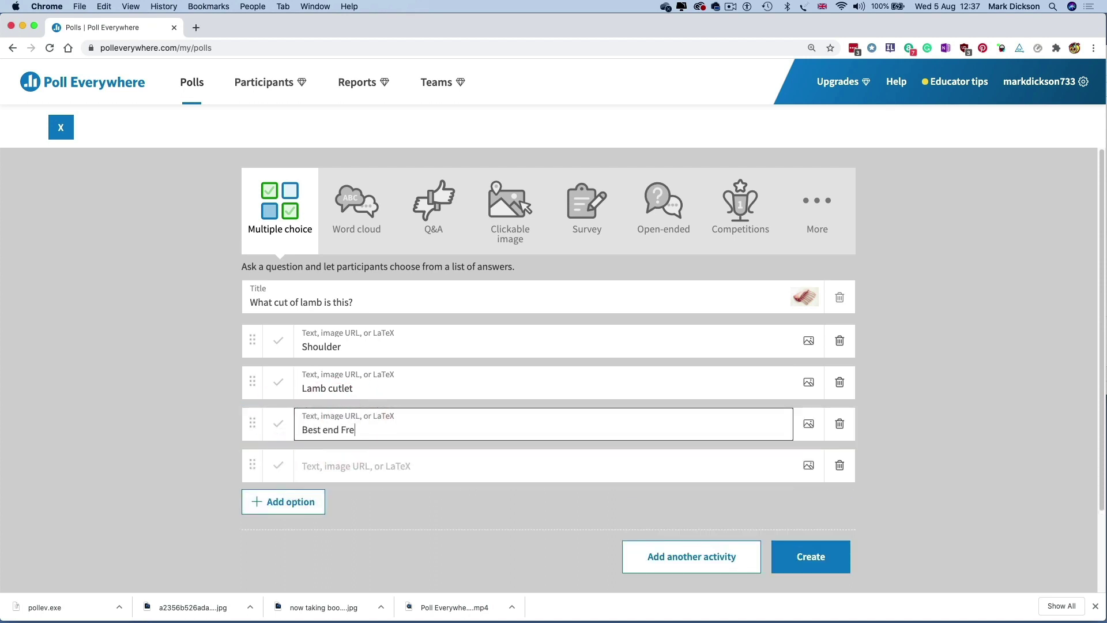
type("nch trim")
left_click(329, 463)
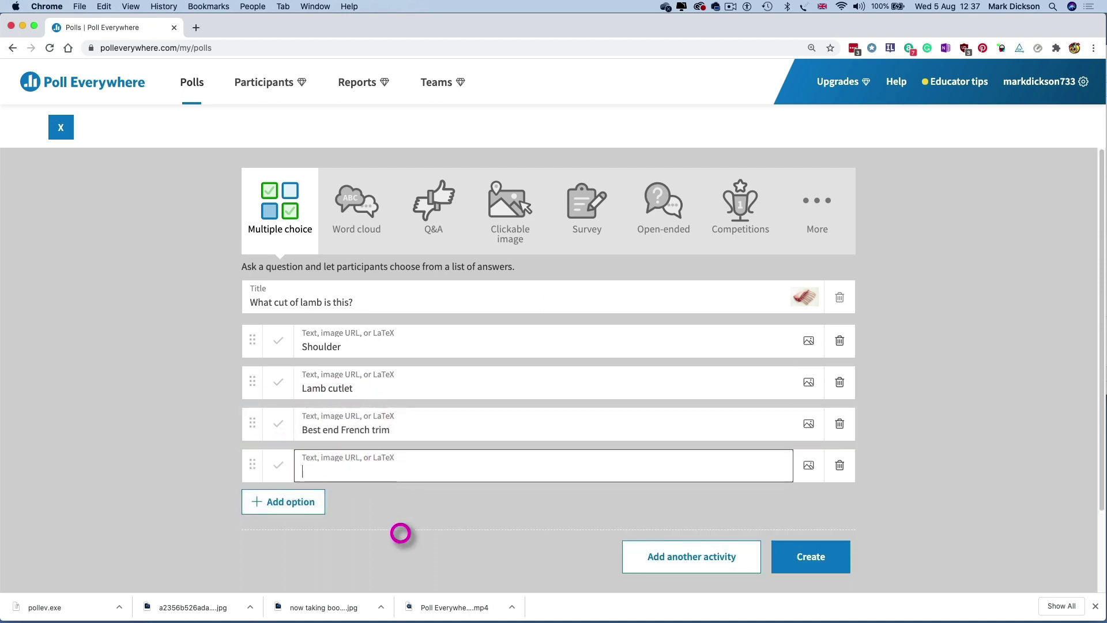
type("Saddle of lamb")
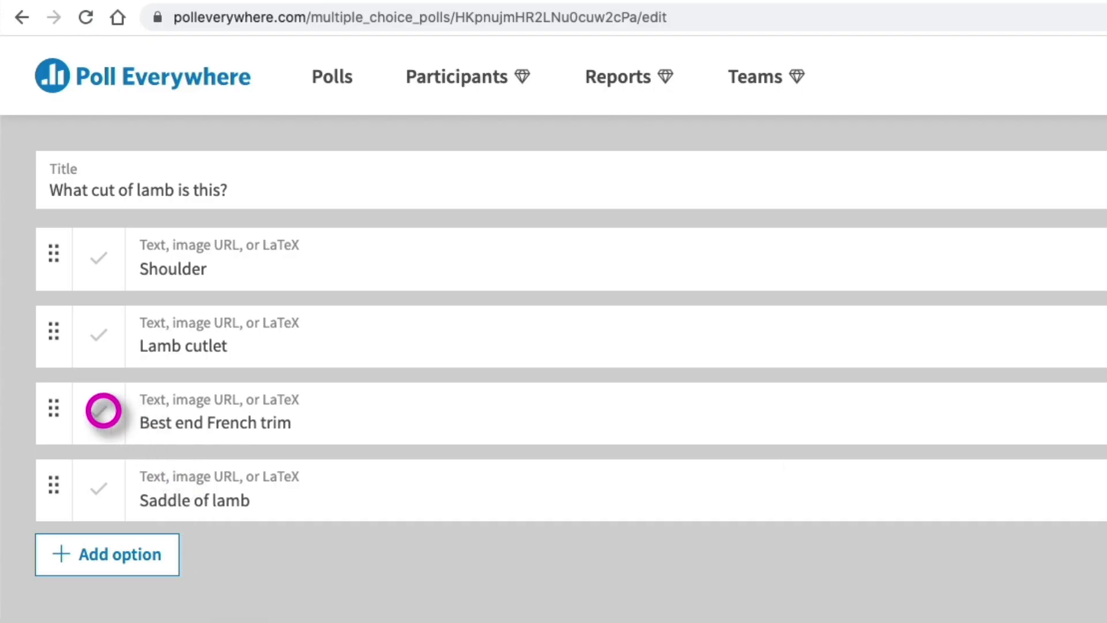
left_click(93, 407)
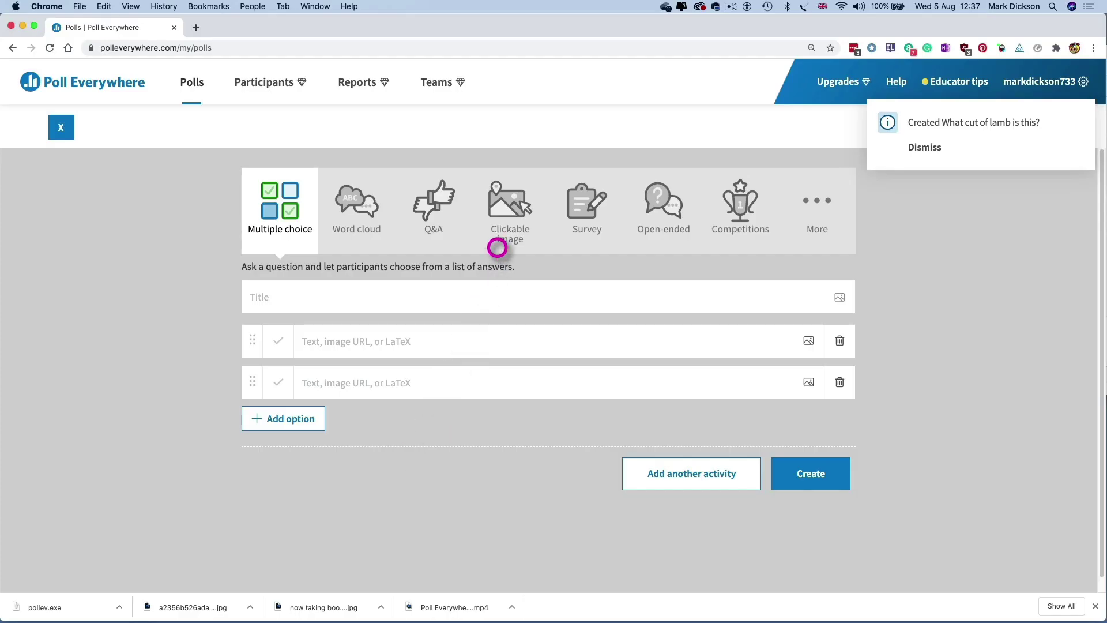
Make the new activity a clickable image poll using the Beefy Cuts no Labels picture.
left_click(508, 214)
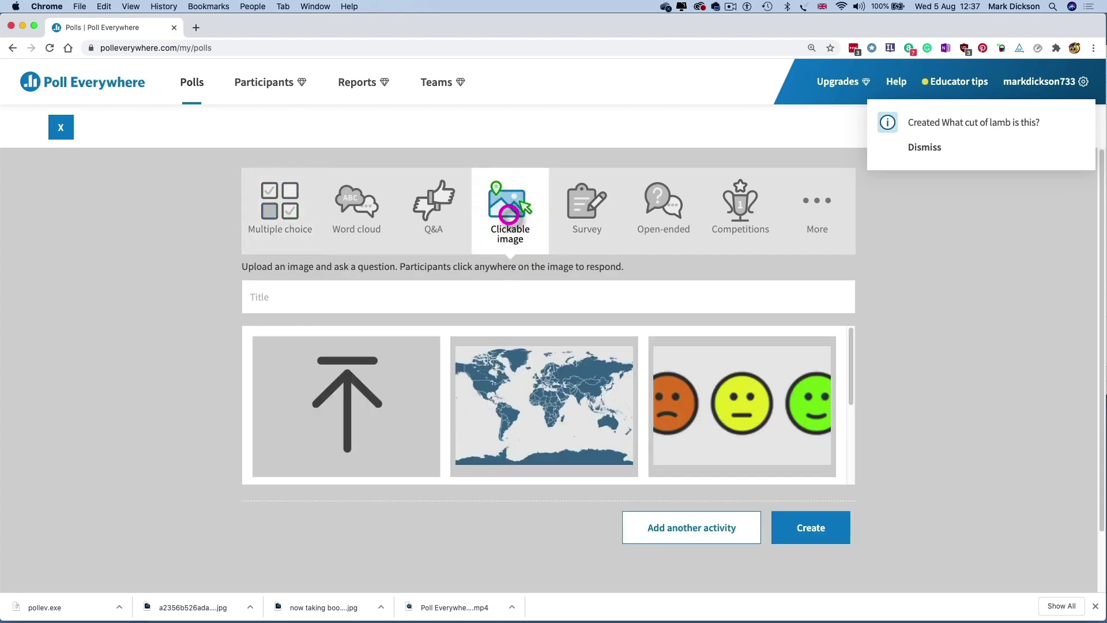
left_click(364, 391)
left_click(383, 122)
left_click(946, 463)
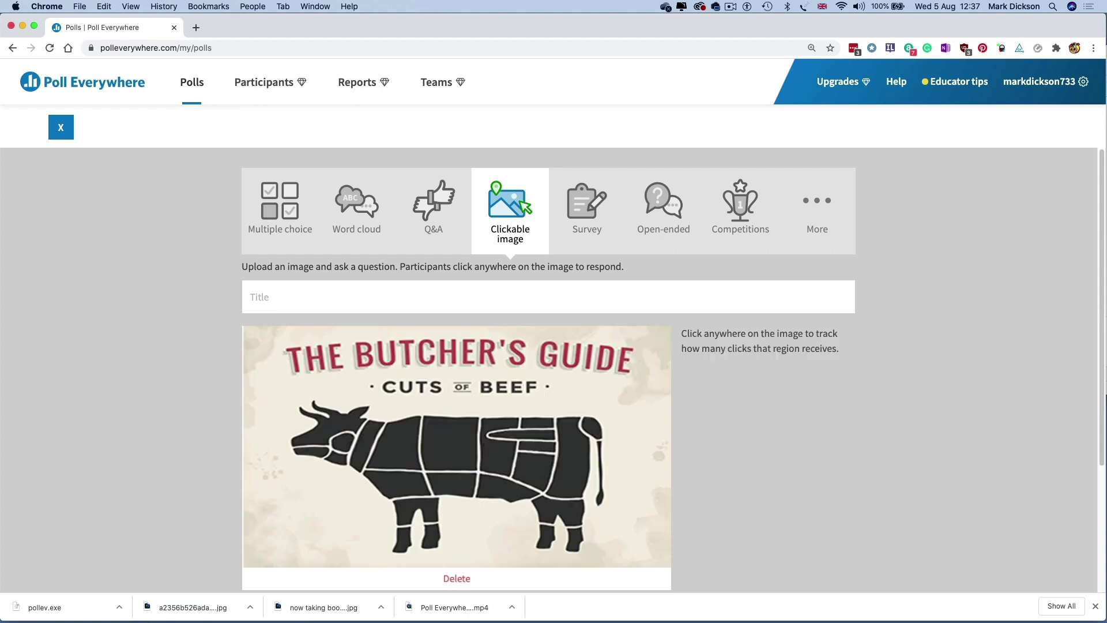
Add clickable regions over the beef cuts, resizing region A and moving region K onto the leg.
scroll(739, 434, "down", 3)
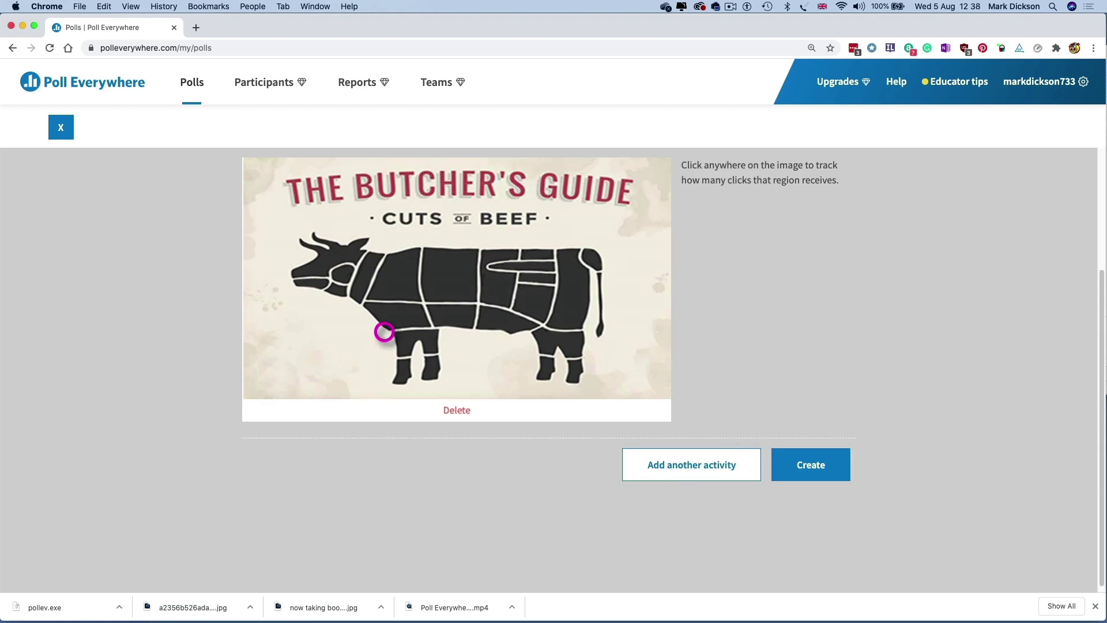
left_click(397, 317)
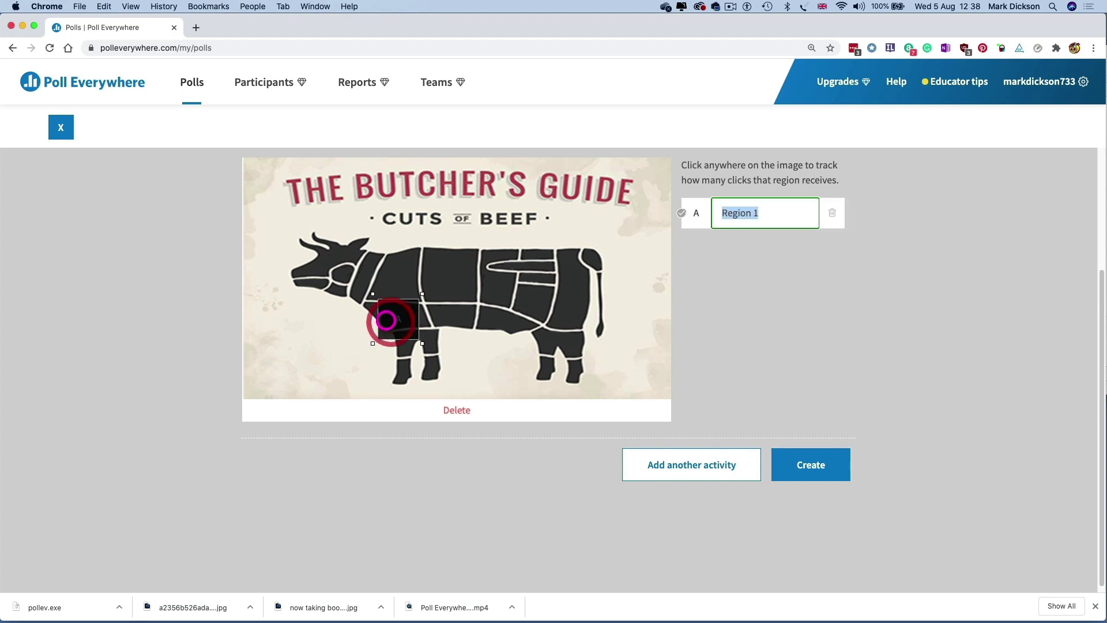
left_click(383, 320)
left_click(368, 324)
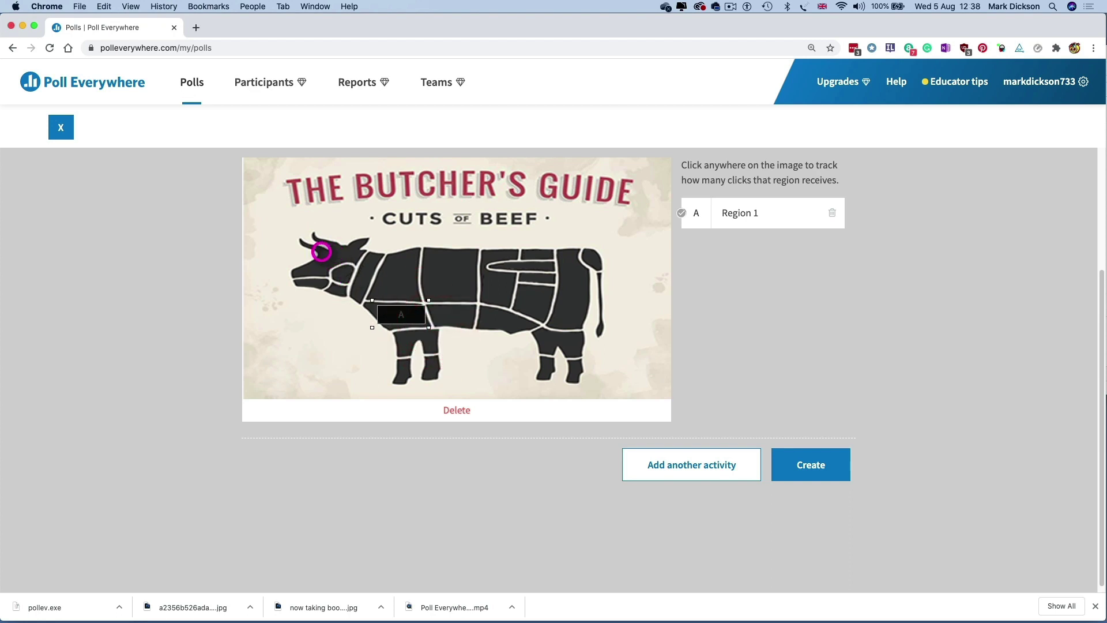
left_click(322, 252)
left_click(332, 289)
left_click(321, 271)
left_click(365, 292)
left_click(507, 326)
left_click(433, 324)
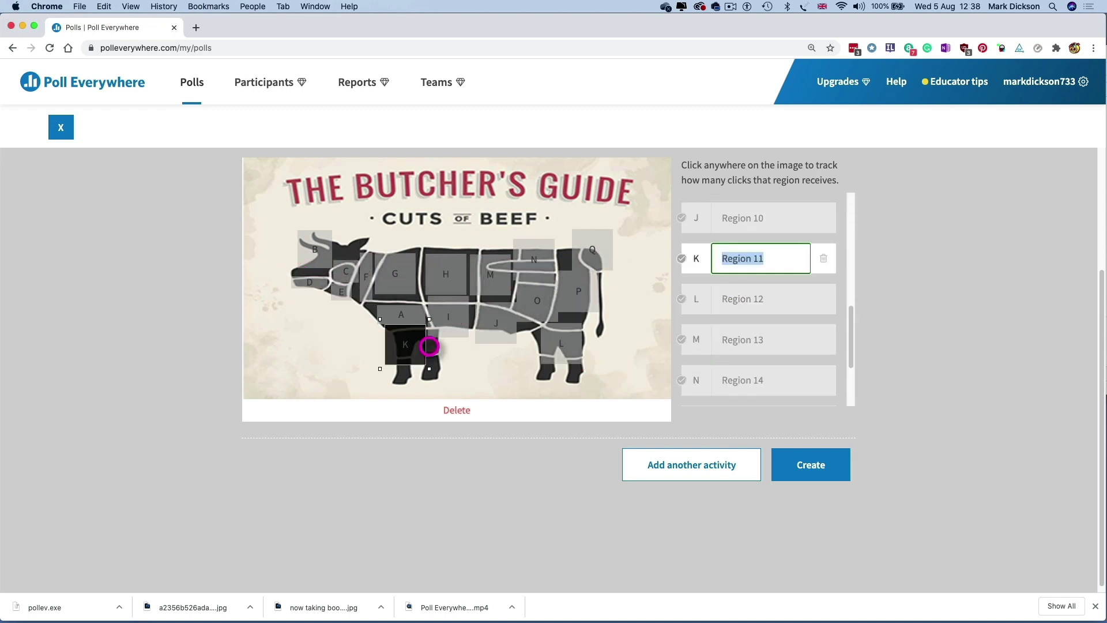
left_click_drag(378, 313, 442, 361)
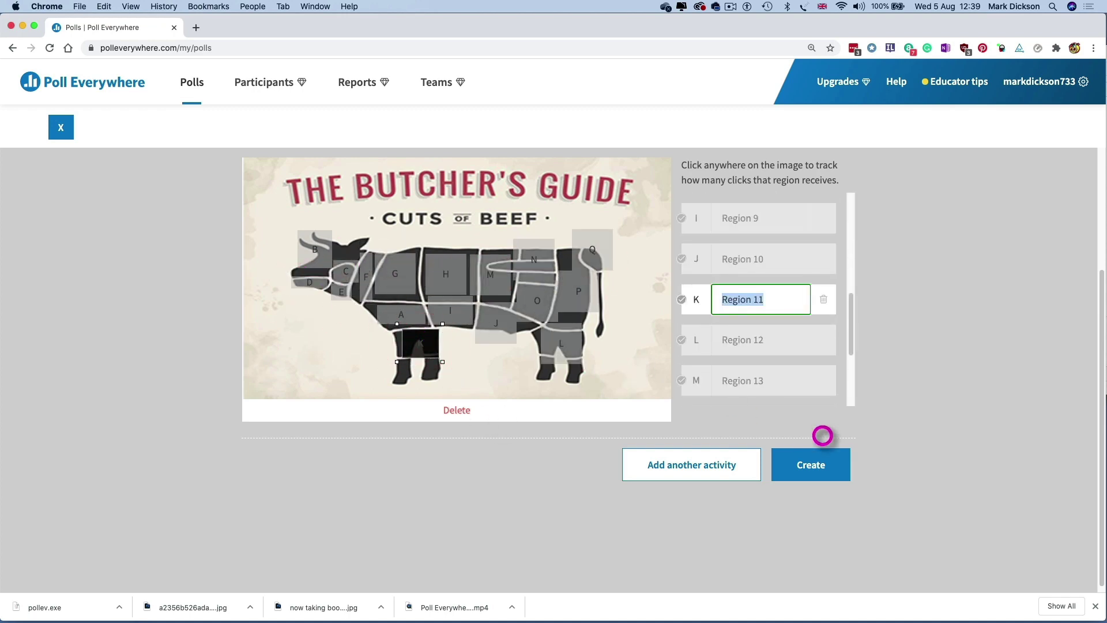
Paste 'Where on a cow does the brisket come from?' as the poll title.
scroll(863, 442, "up", 3)
left_click(345, 291)
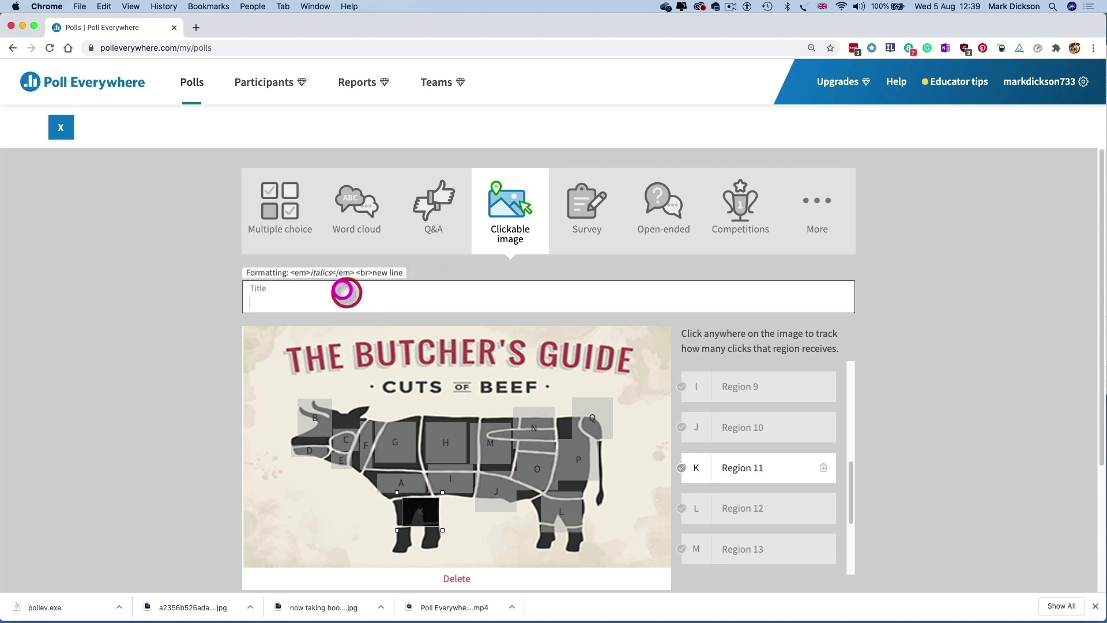
type("Where on a cow does the brisket come from?")
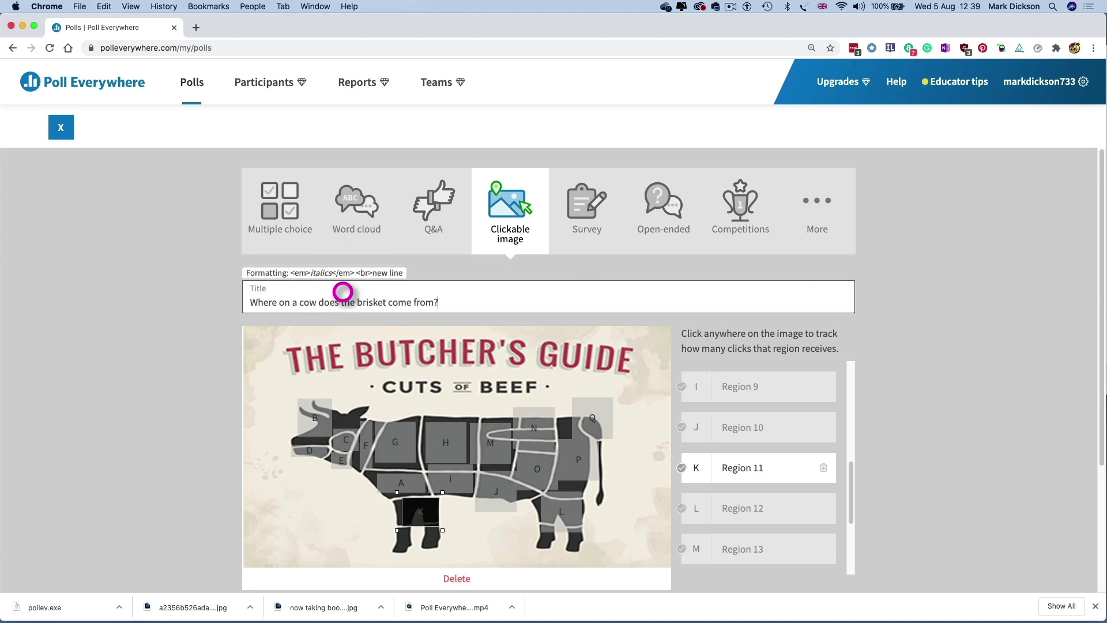
left_click(166, 360)
scroll(722, 432, "up", 5)
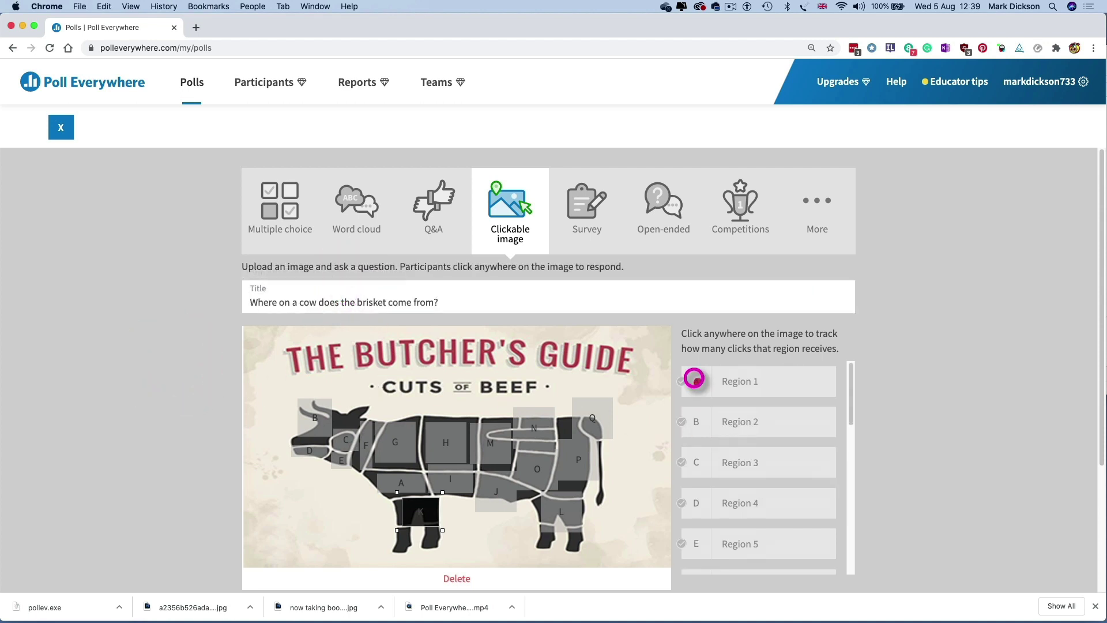
left_click(694, 379)
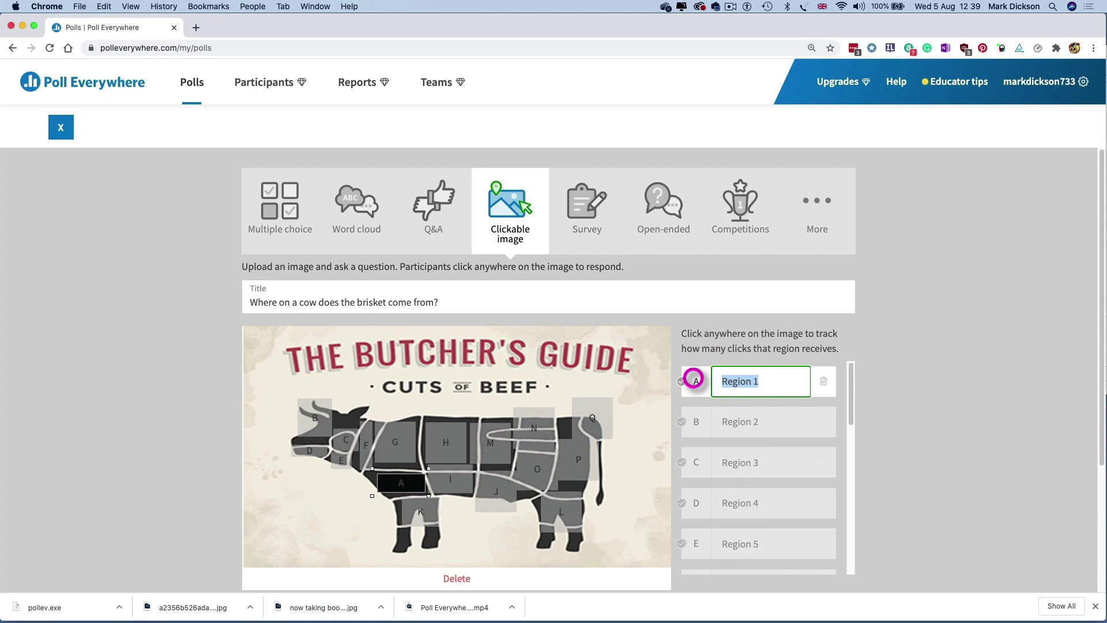
scroll(885, 371, "down", 3)
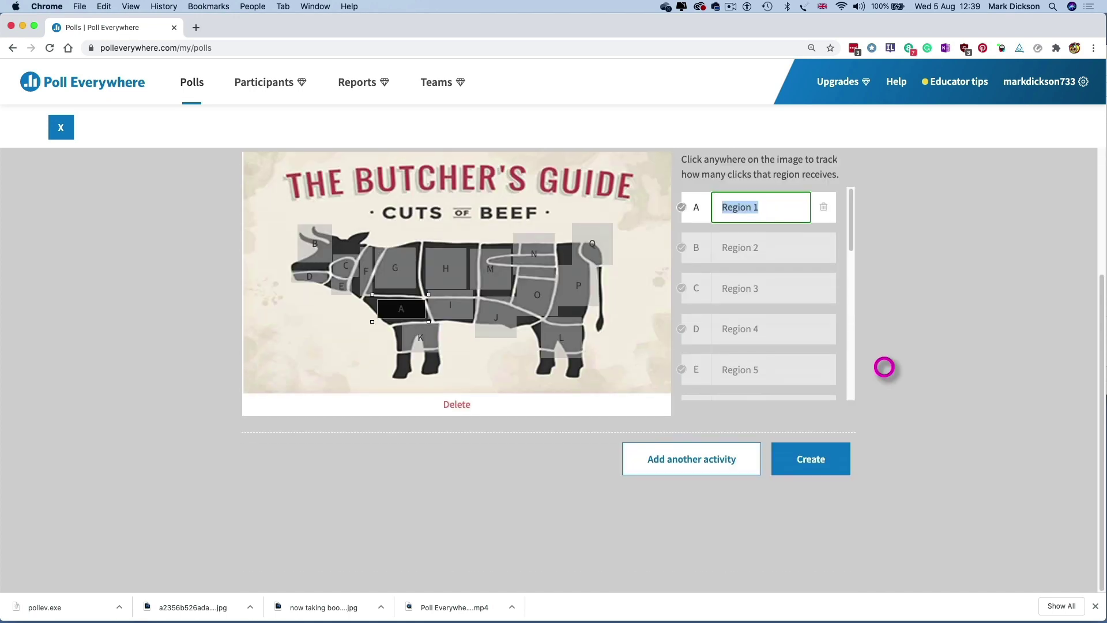
Create the brisket clickable-image poll and open Question 1 from My polls.
left_click(802, 461)
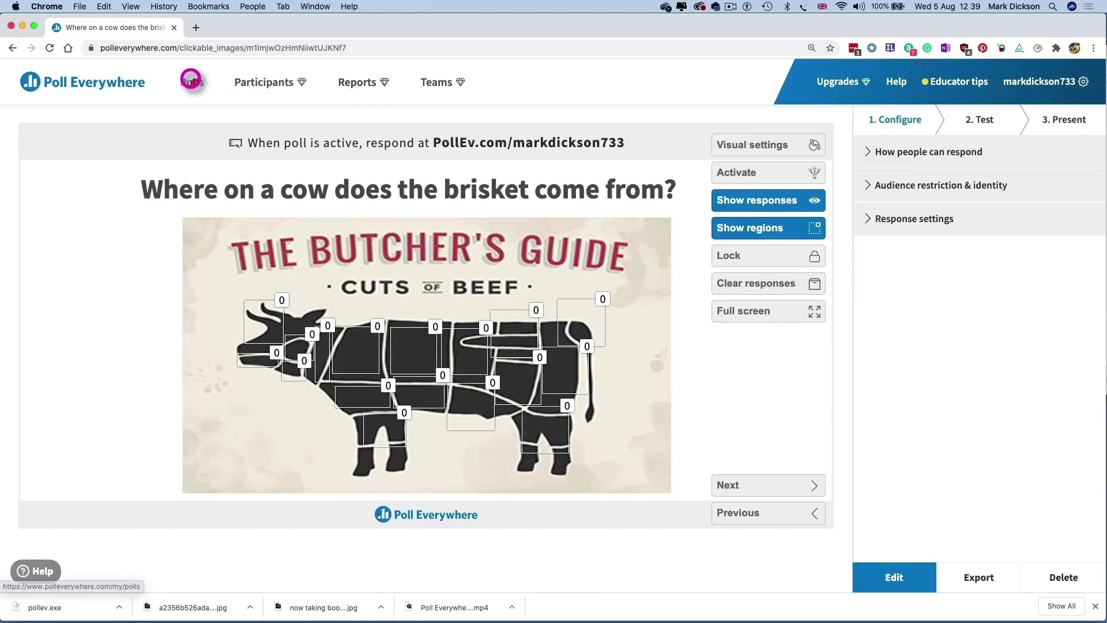
left_click(191, 81)
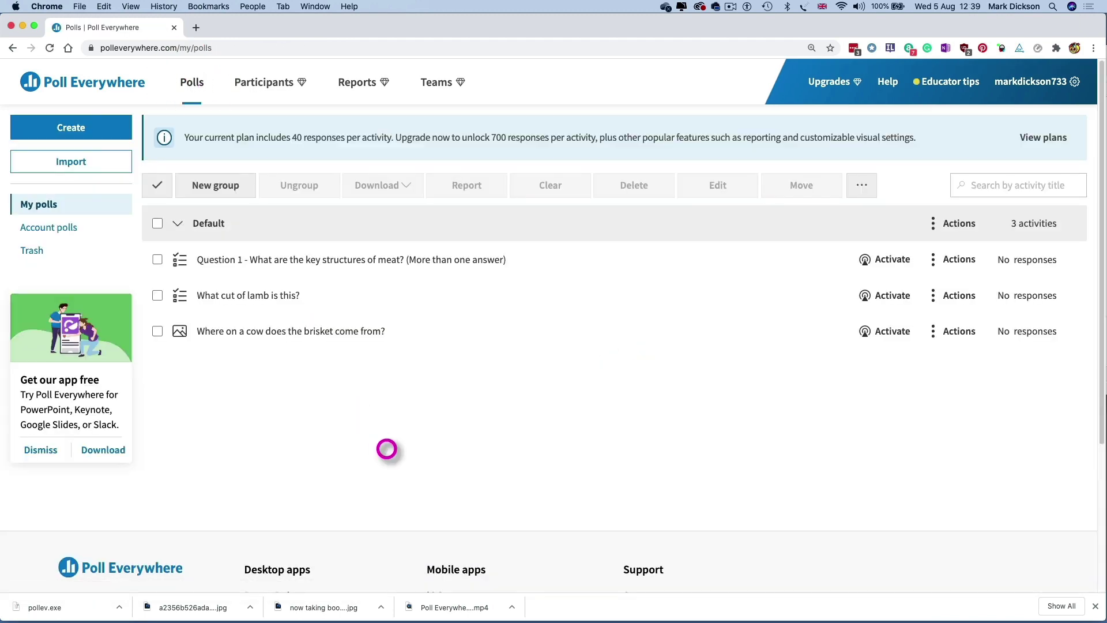
left_click(483, 259)
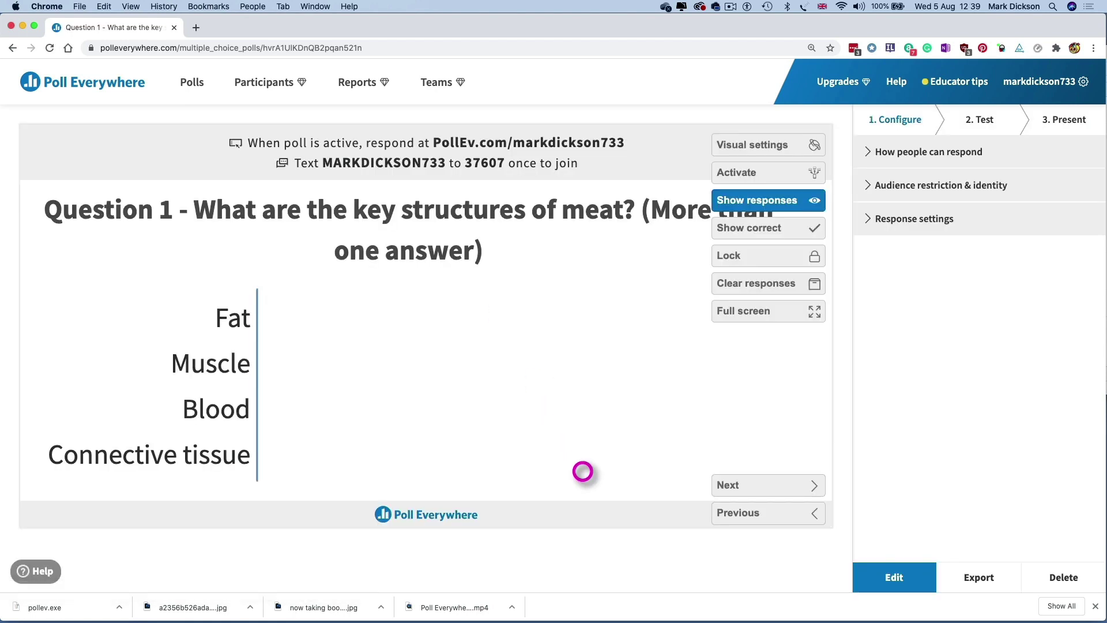
Allow each Question 1 option to be selected up to 3 times, then page through to the brisket poll.
left_click(865, 150)
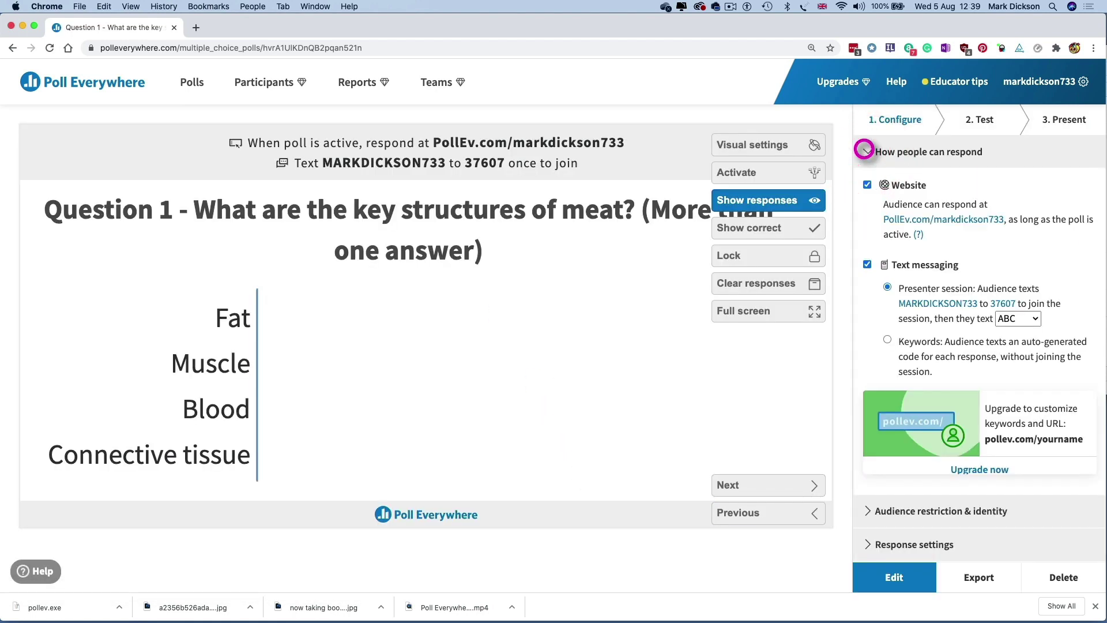
left_click(864, 149)
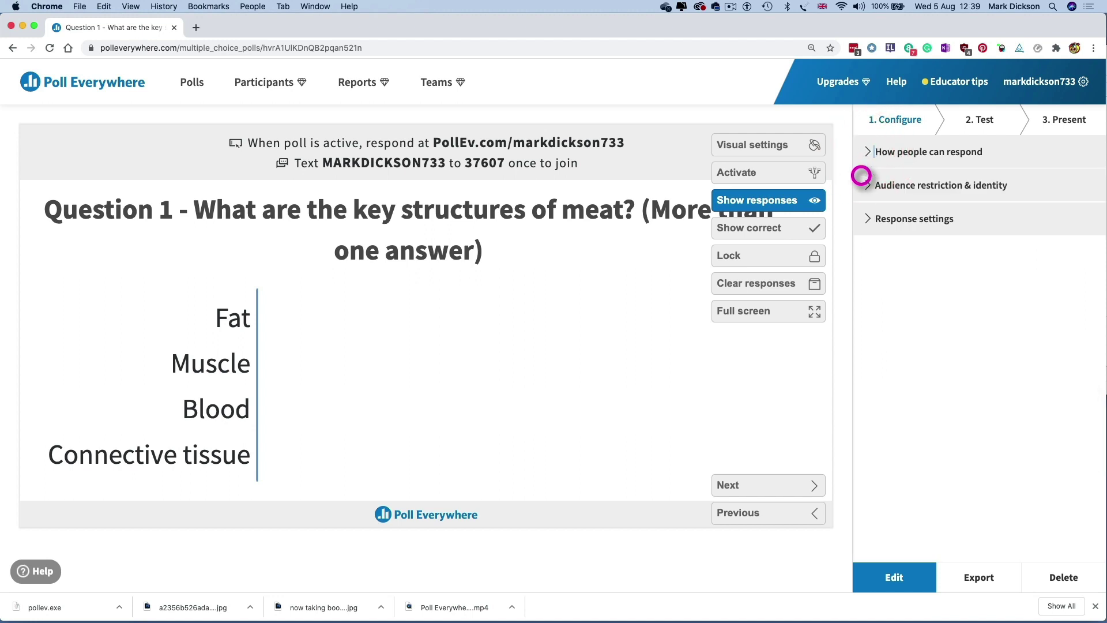
left_click(862, 177)
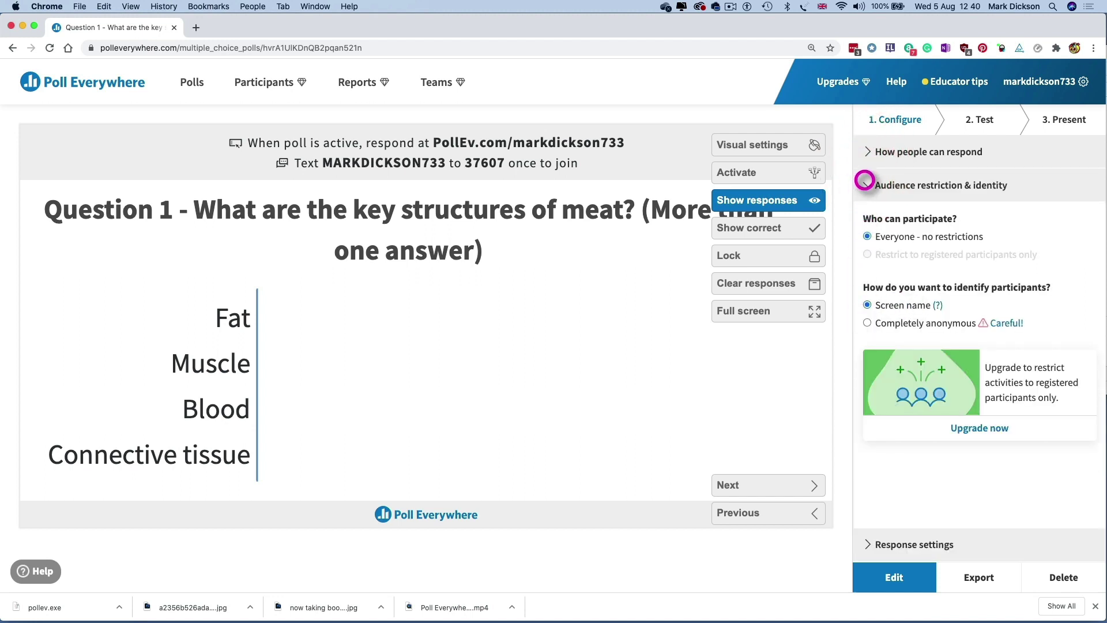
left_click(866, 183)
left_click(865, 218)
left_click(914, 363)
left_click(903, 364)
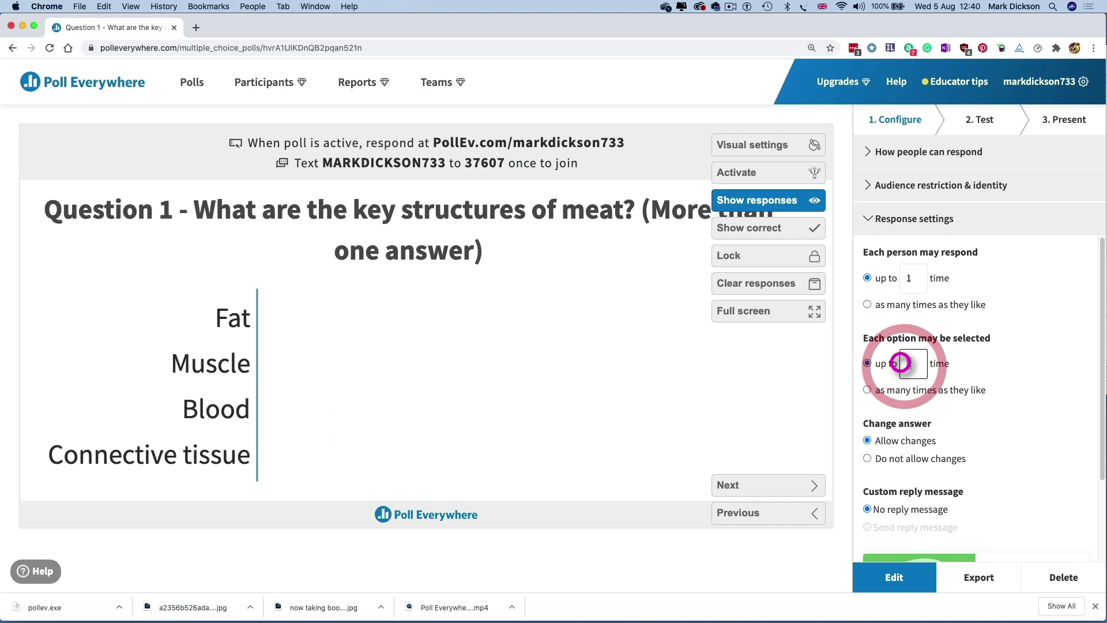
left_click(1021, 342)
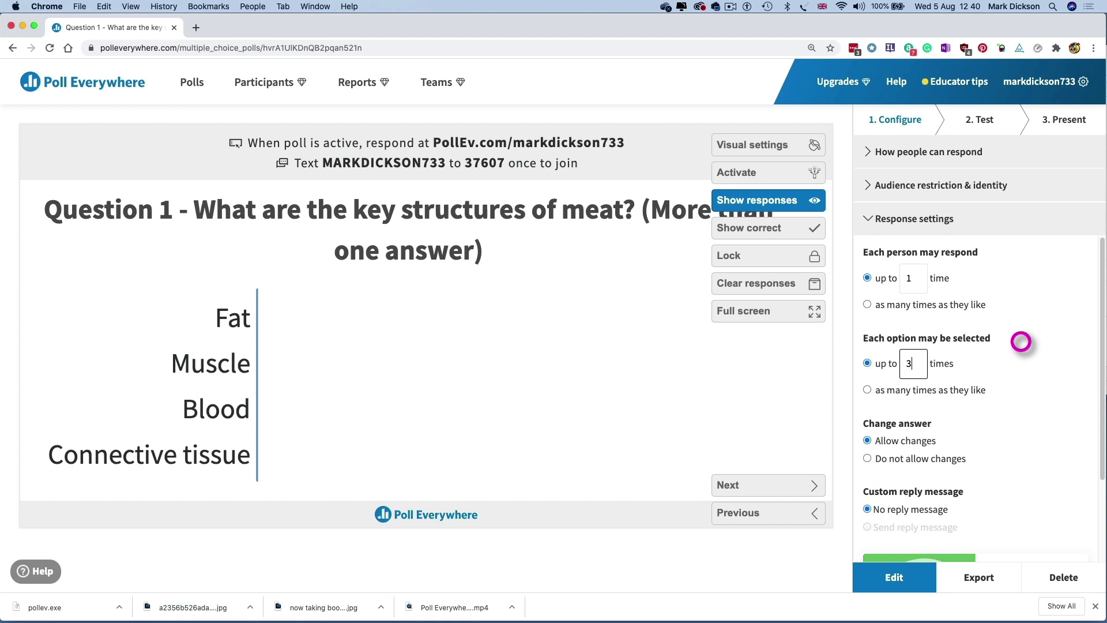
left_click(759, 483)
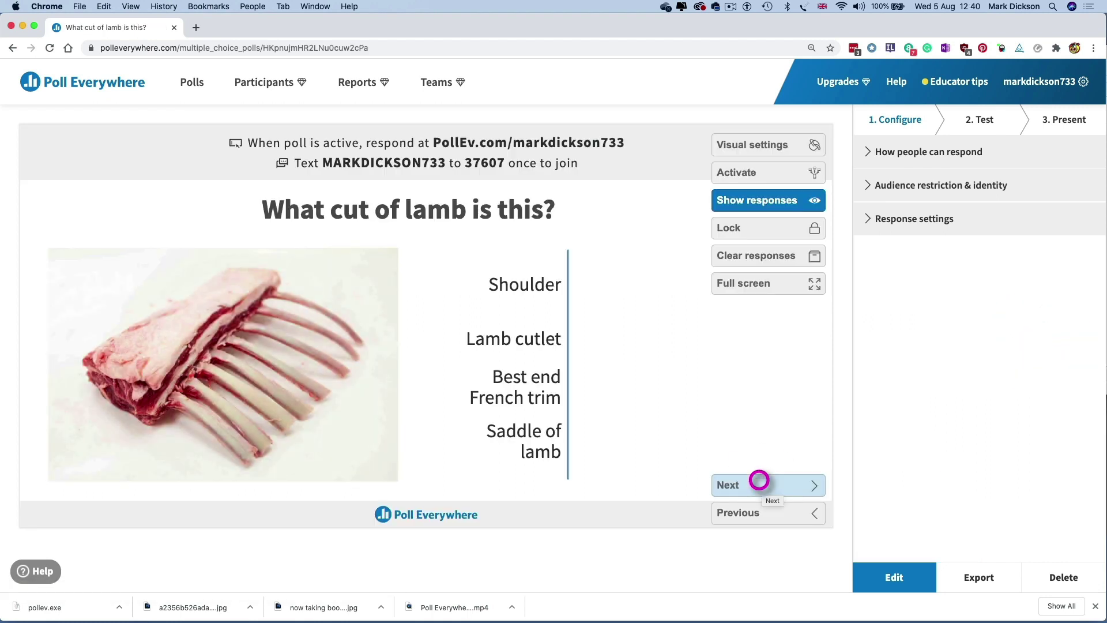
left_click(760, 483)
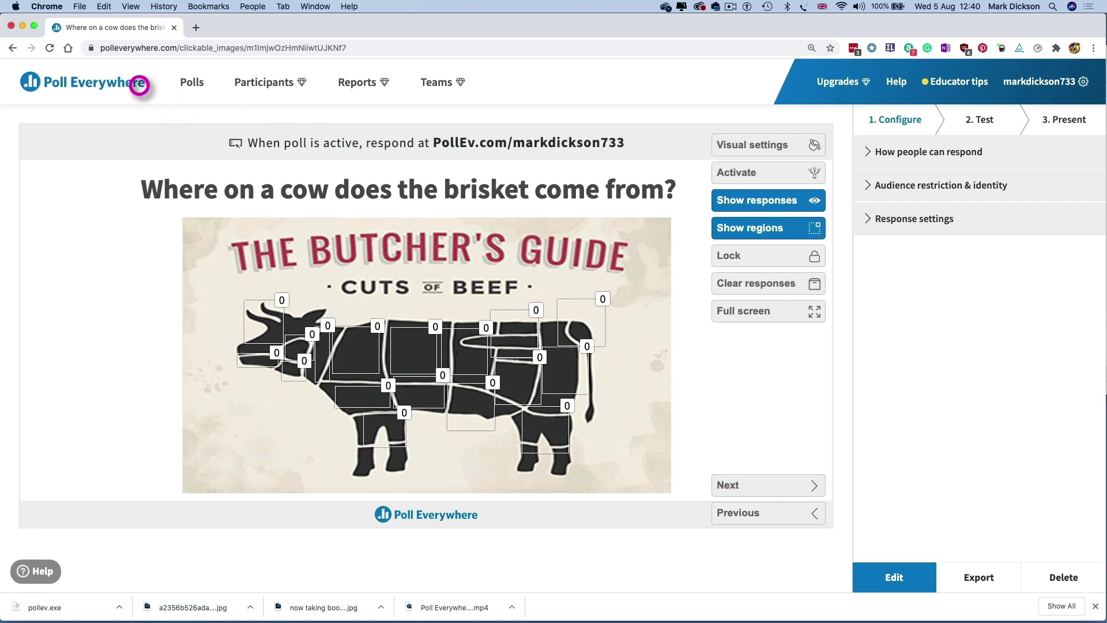
From My polls, reach the apps page and download the PowerPoint (Windows) add-in installer.
left_click(128, 83)
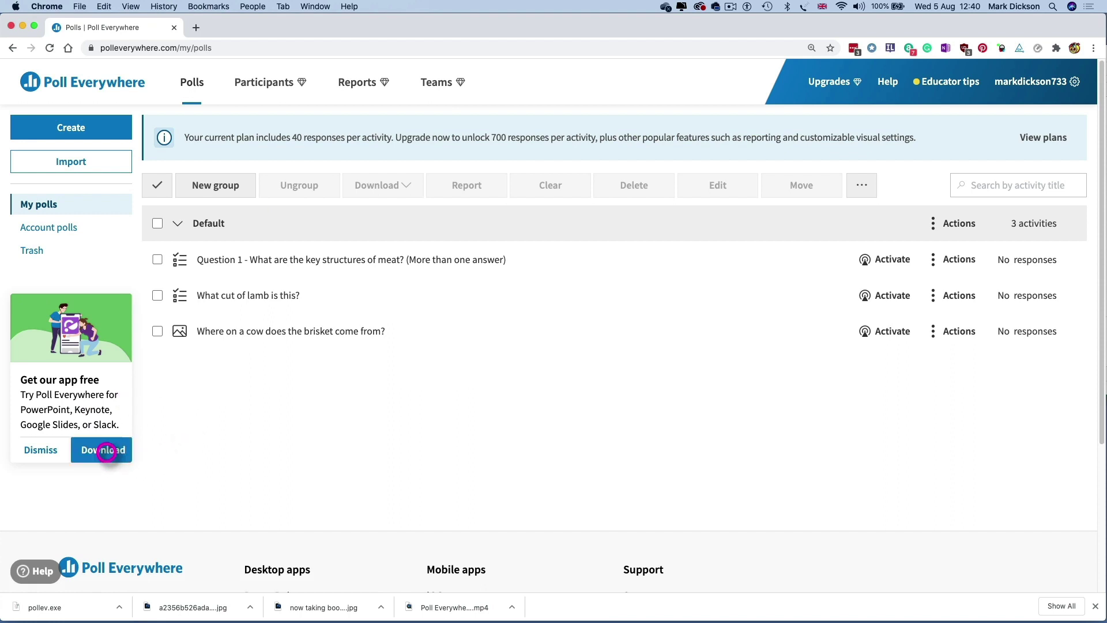
left_click(106, 452)
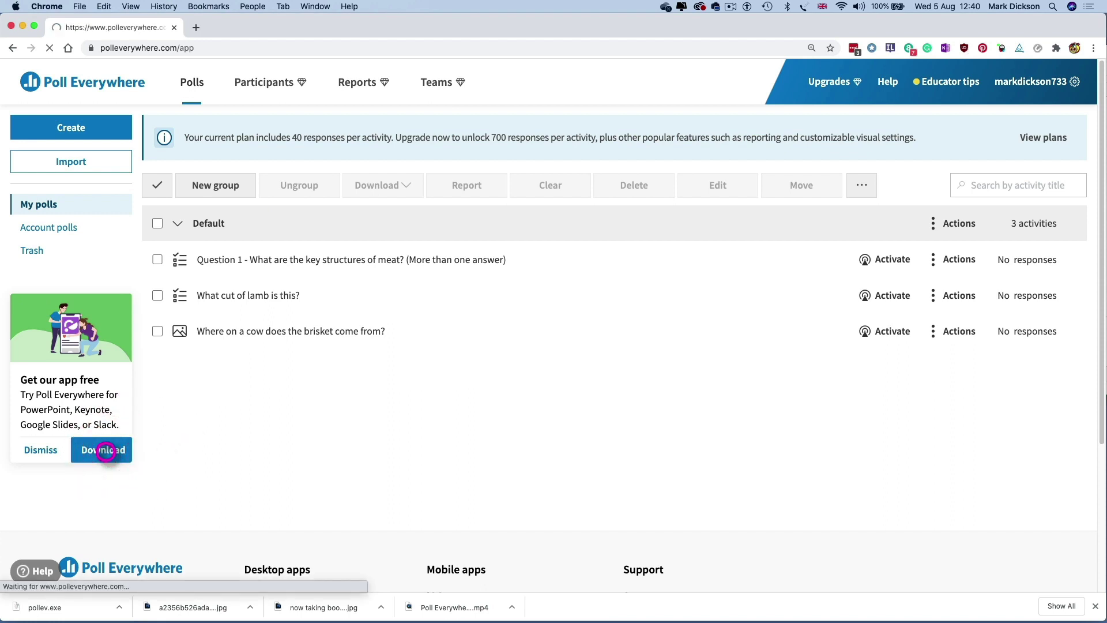
scroll(303, 360, "down", 5)
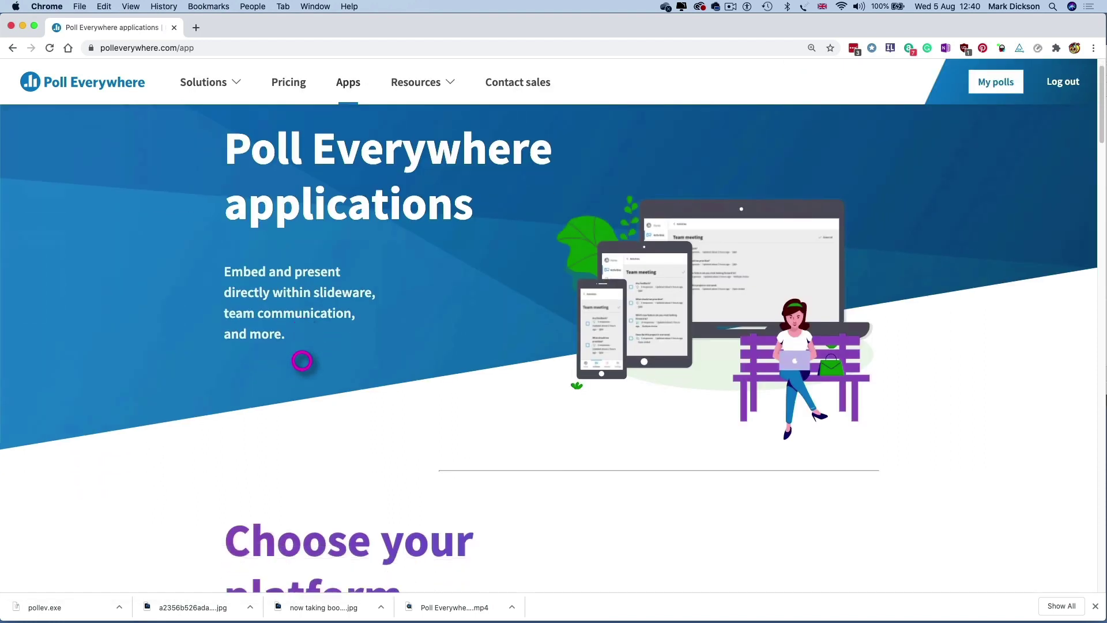
scroll(301, 359, "down", 2)
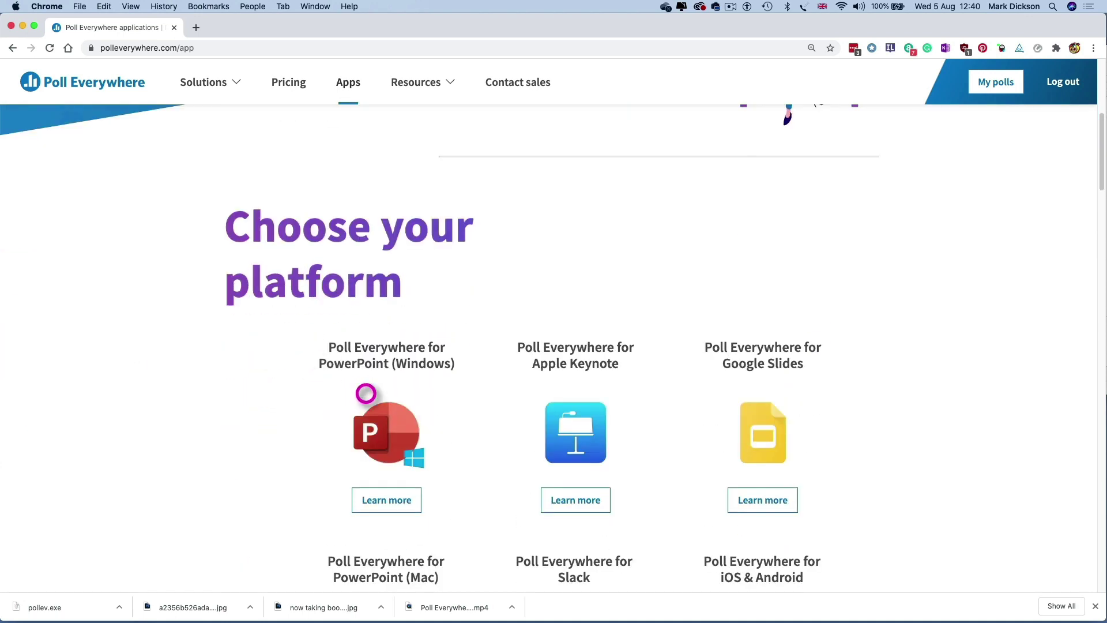
left_click(398, 500)
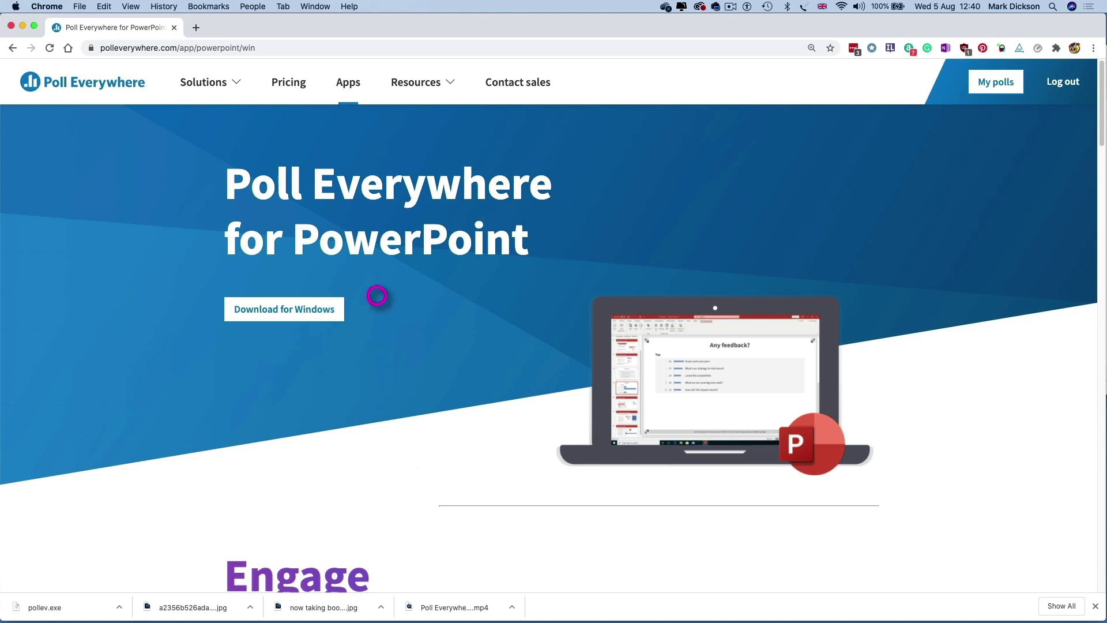
left_click(303, 305)
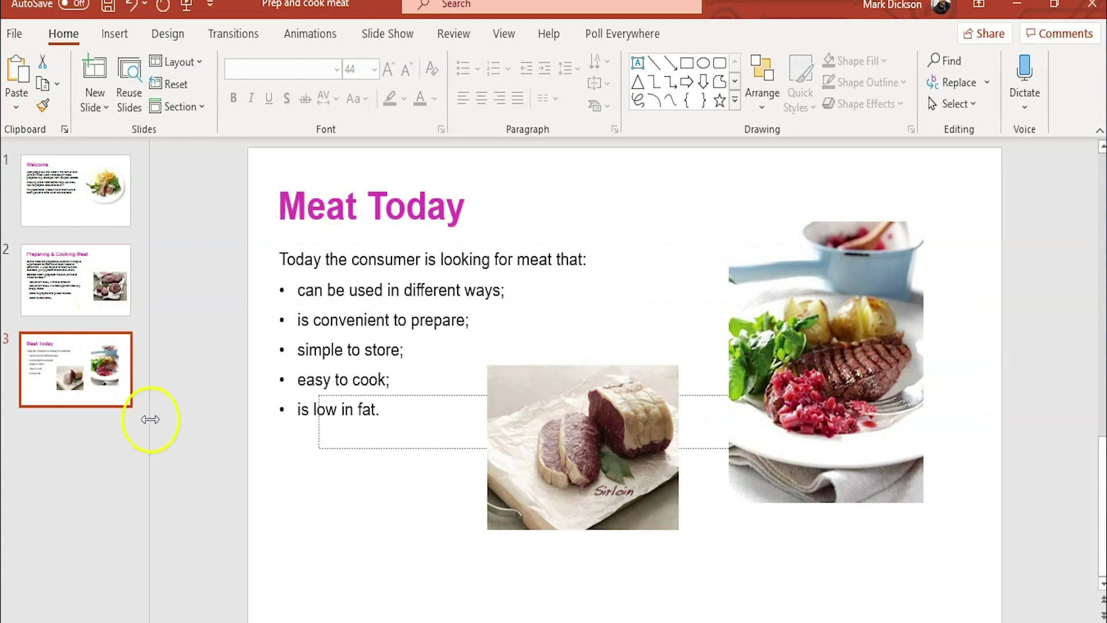
Log in to the presenter's Poll Everywhere account from the Poll Everywhere ribbon tab.
left_click(595, 36)
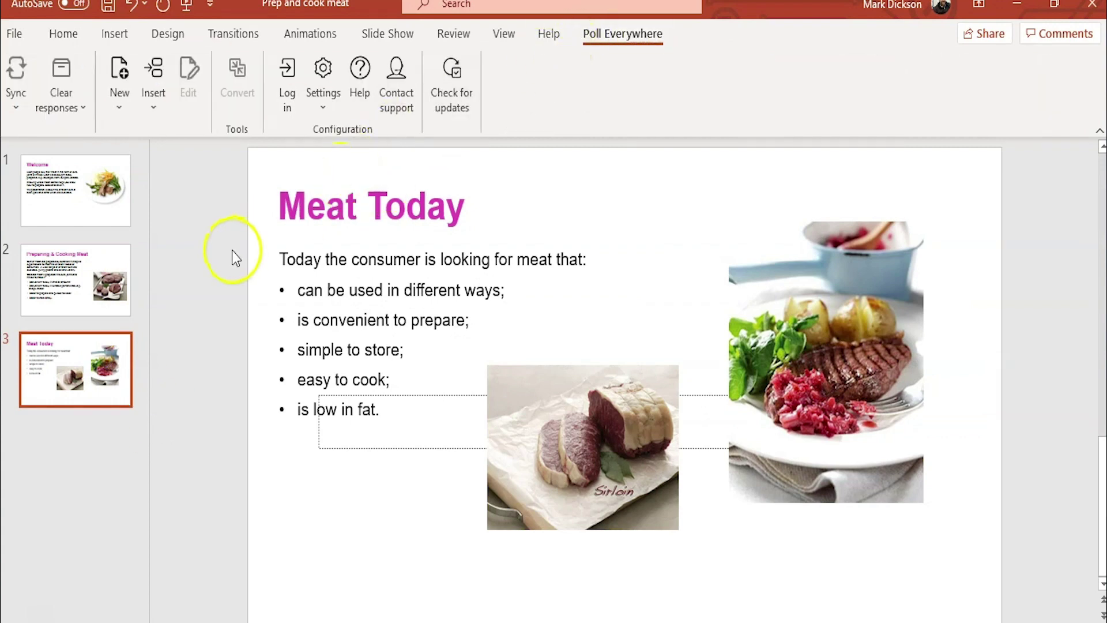
left_click(285, 95)
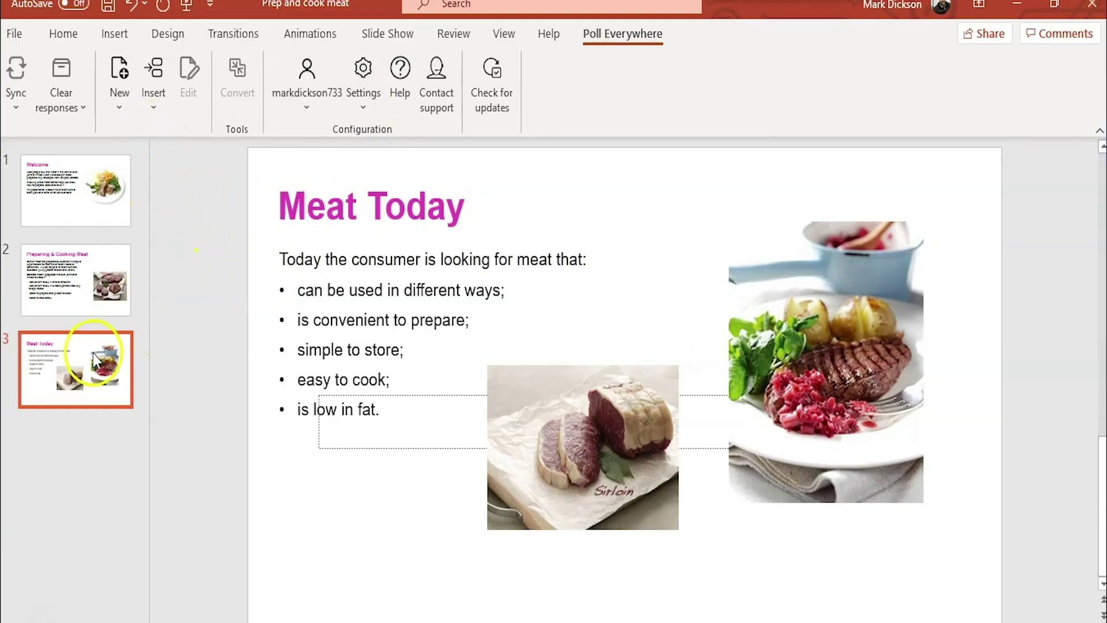
left_click(122, 87)
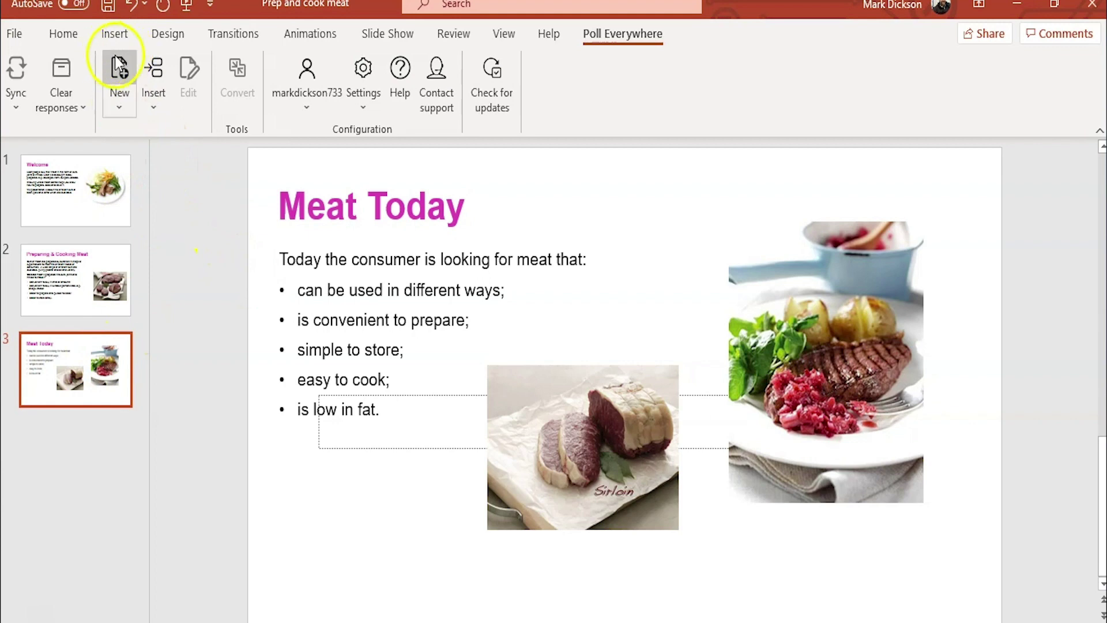
Insert the meat structures, lamb cut, brisket and 21st Century polls from Default as slides.
left_click(158, 67)
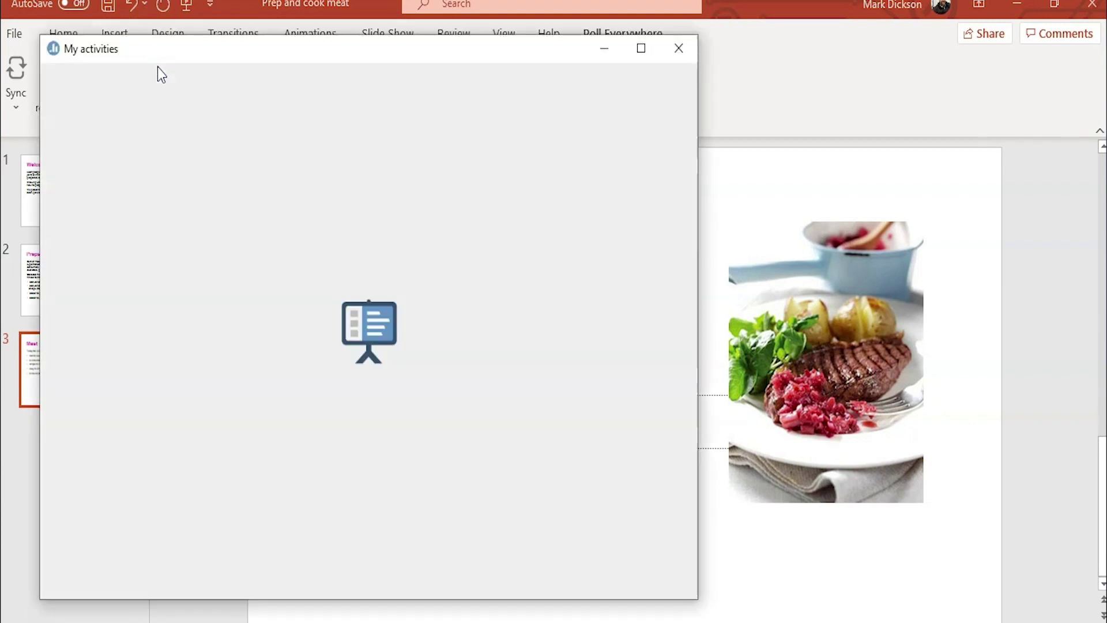
left_click(509, 349)
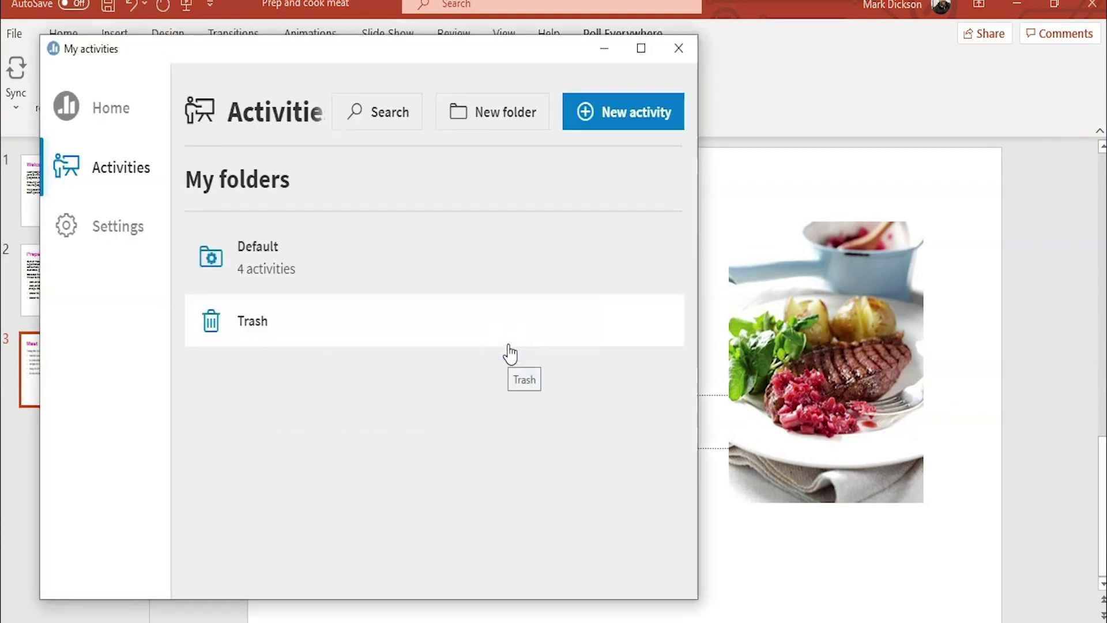
left_click(299, 274)
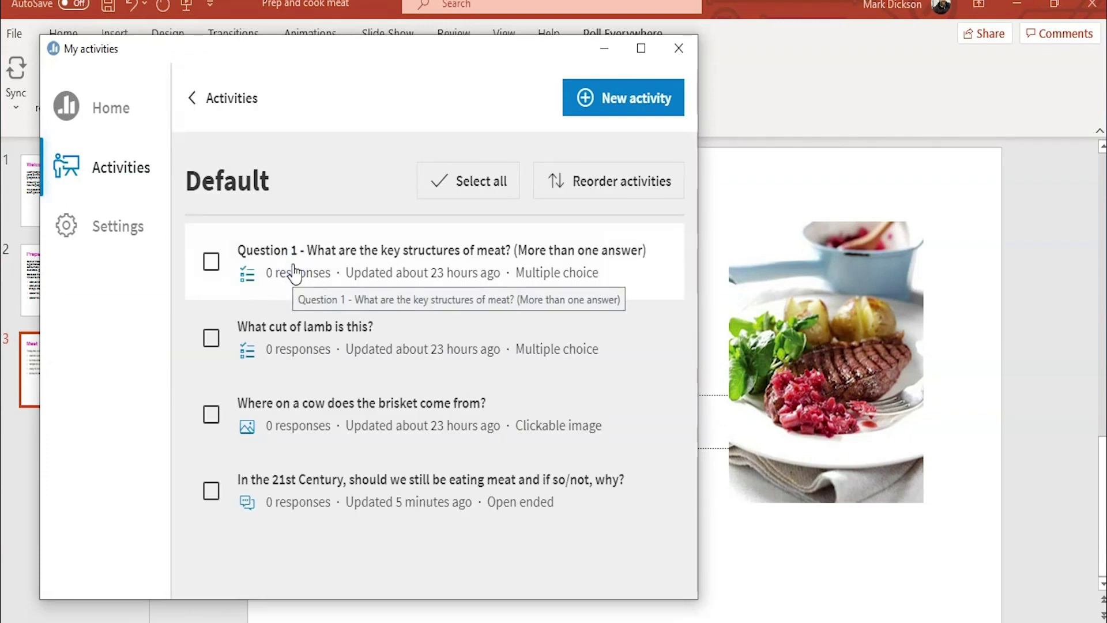
left_click(222, 270)
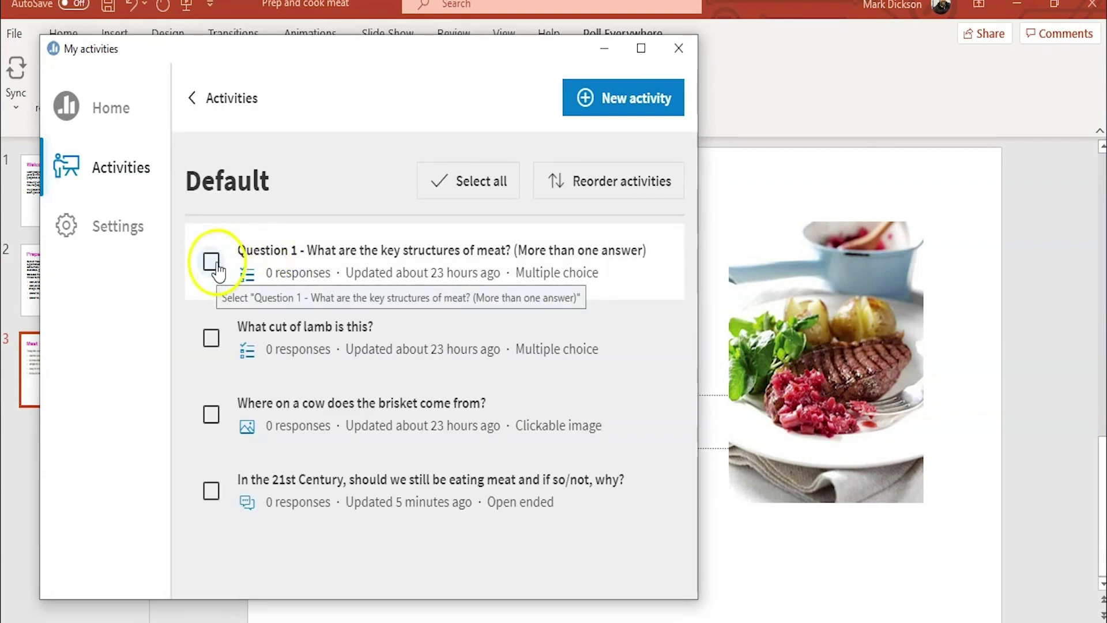
left_click(222, 270)
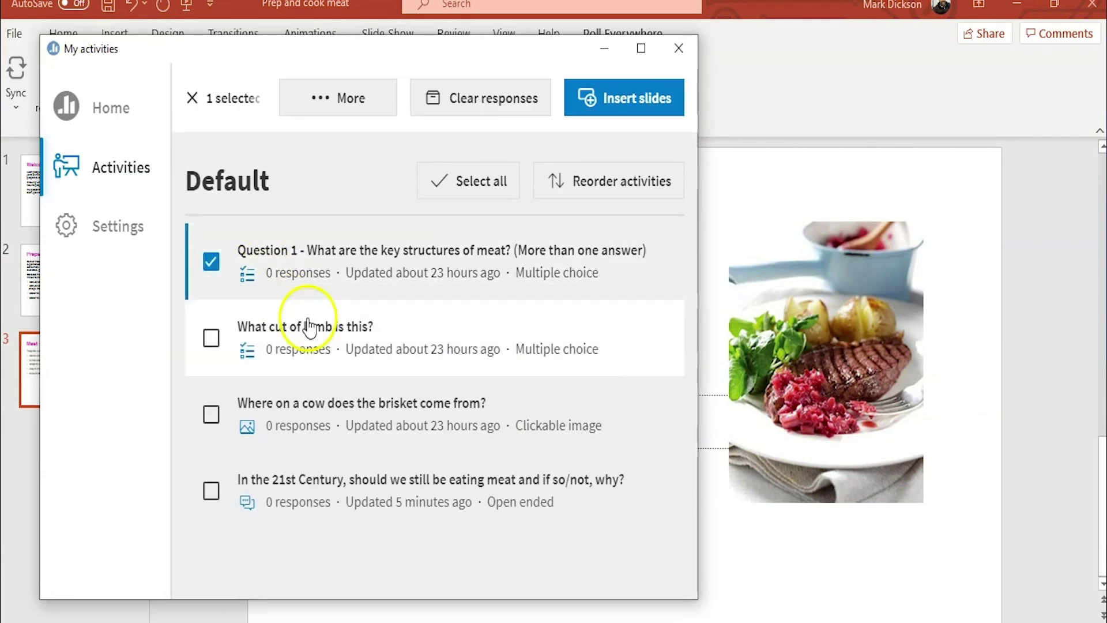
left_click(211, 340)
left_click(212, 413)
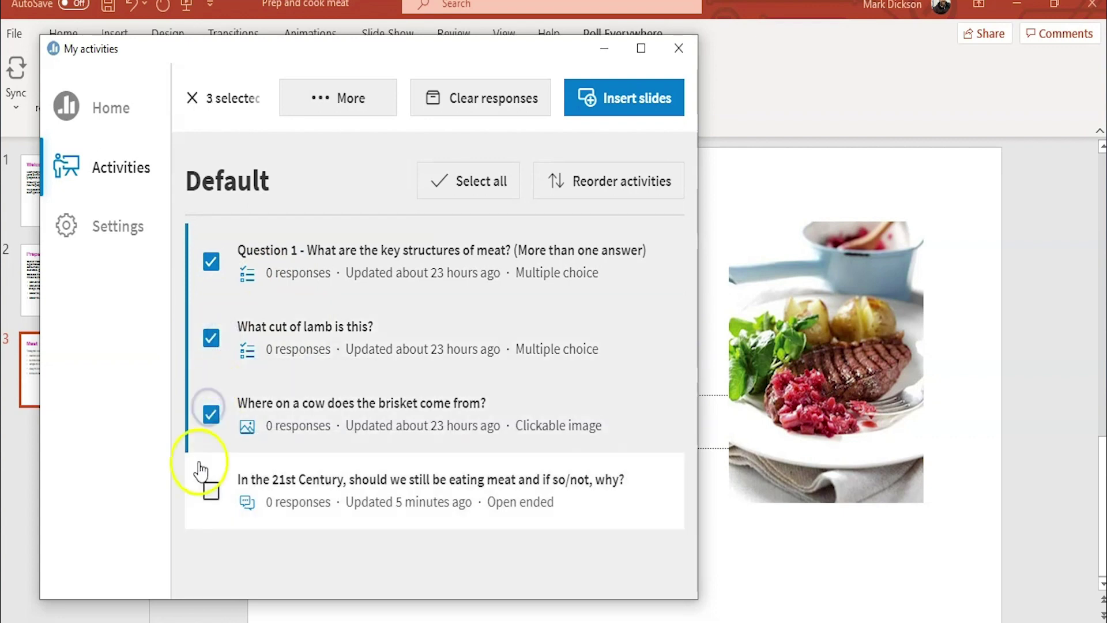
left_click(211, 491)
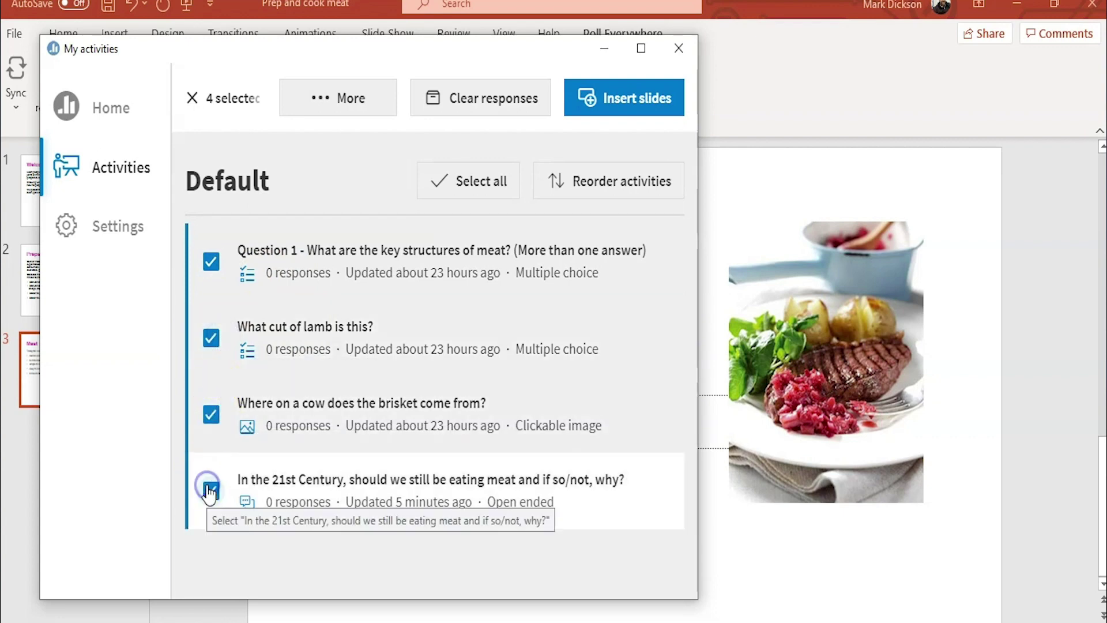
left_click(628, 102)
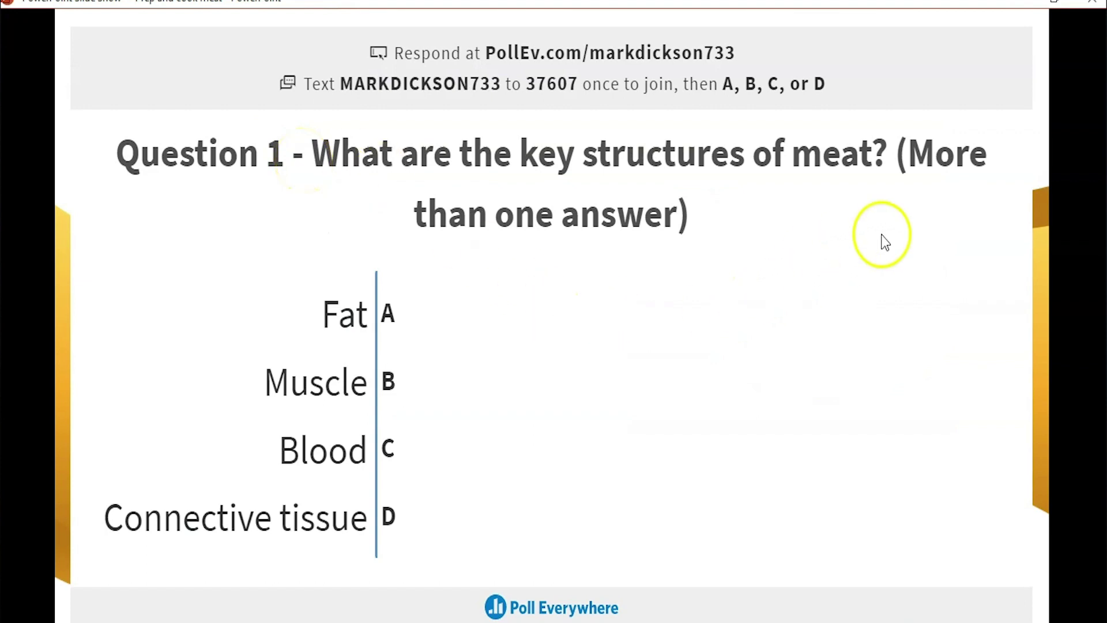
Toggle Show responses on and off on the presented Question 1 poll slide.
mouse_move(898, 221)
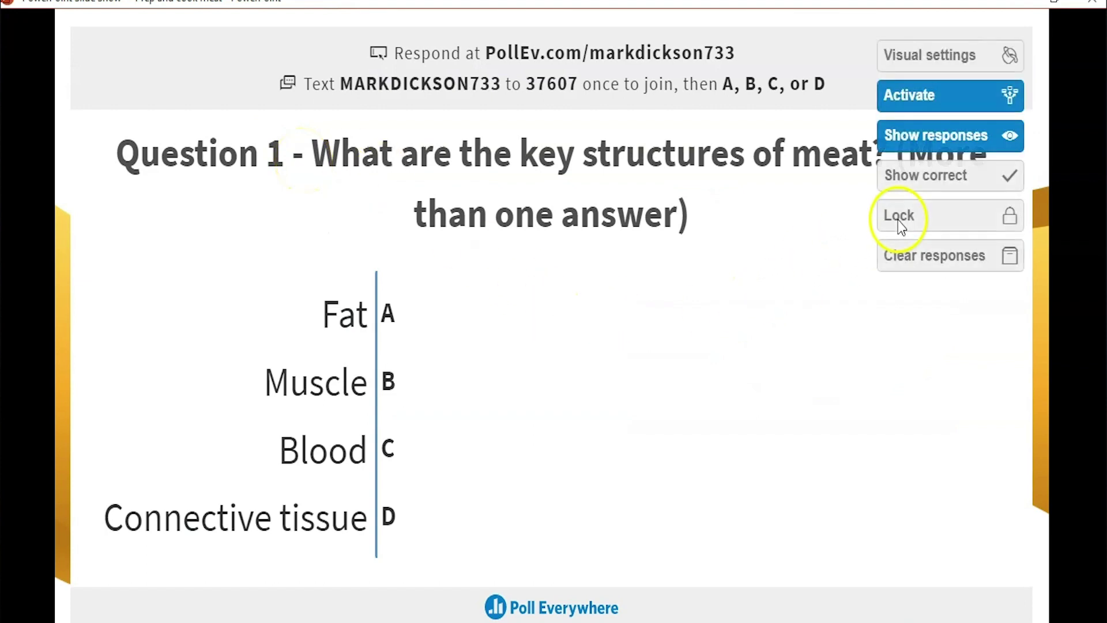
left_click(936, 149)
left_click(936, 149)
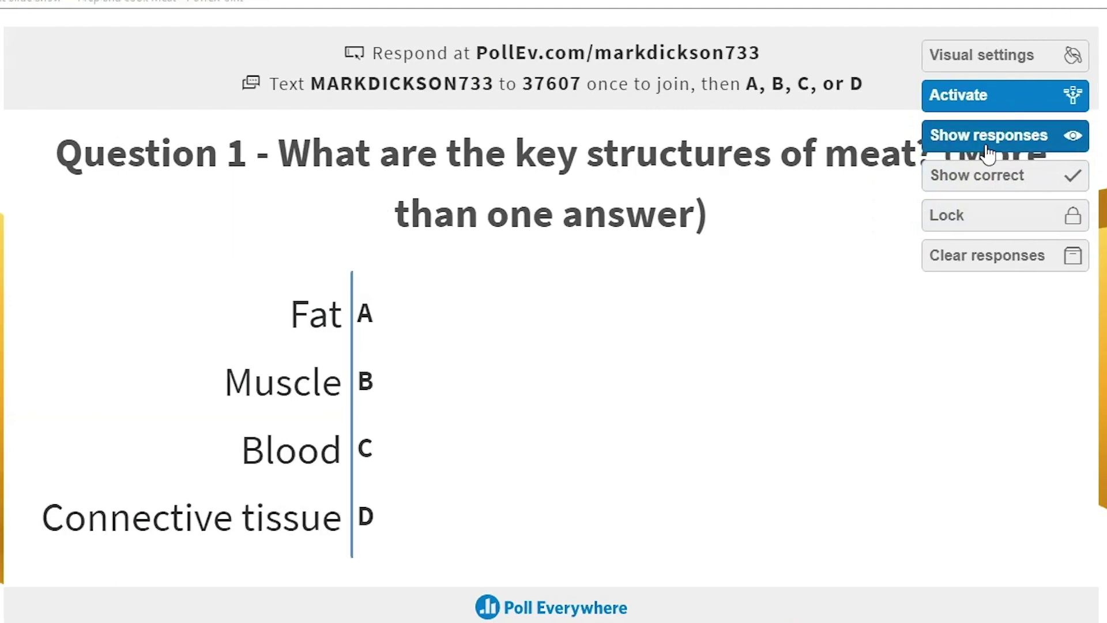
left_click(989, 151)
left_click(989, 152)
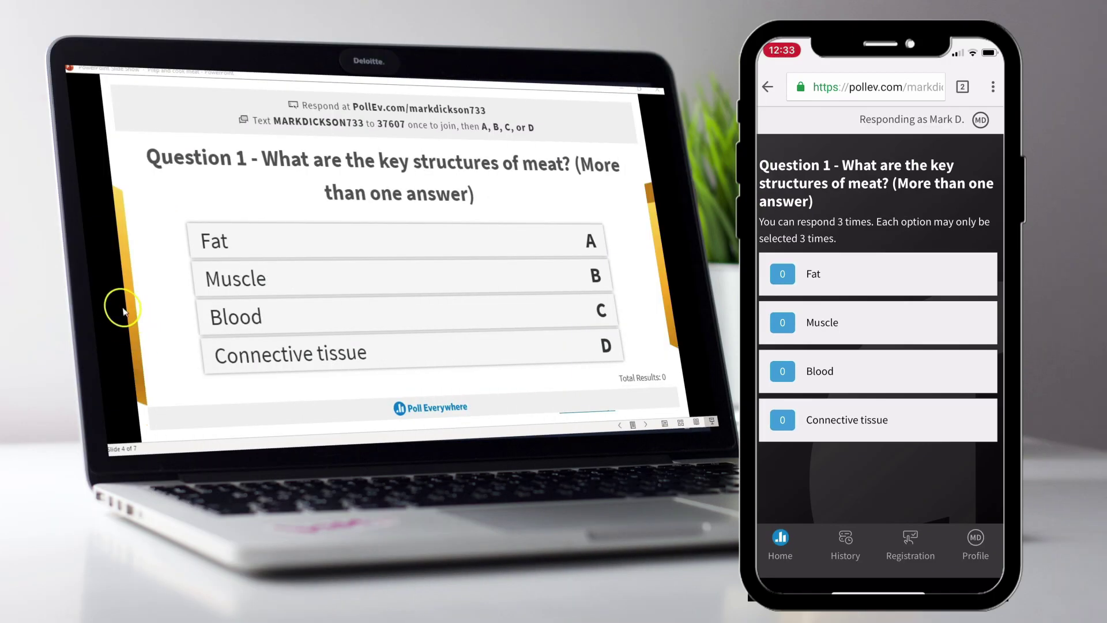
Advance the slide show through the lamb cut and brisket questions.
left_click(123, 310)
key("Right")
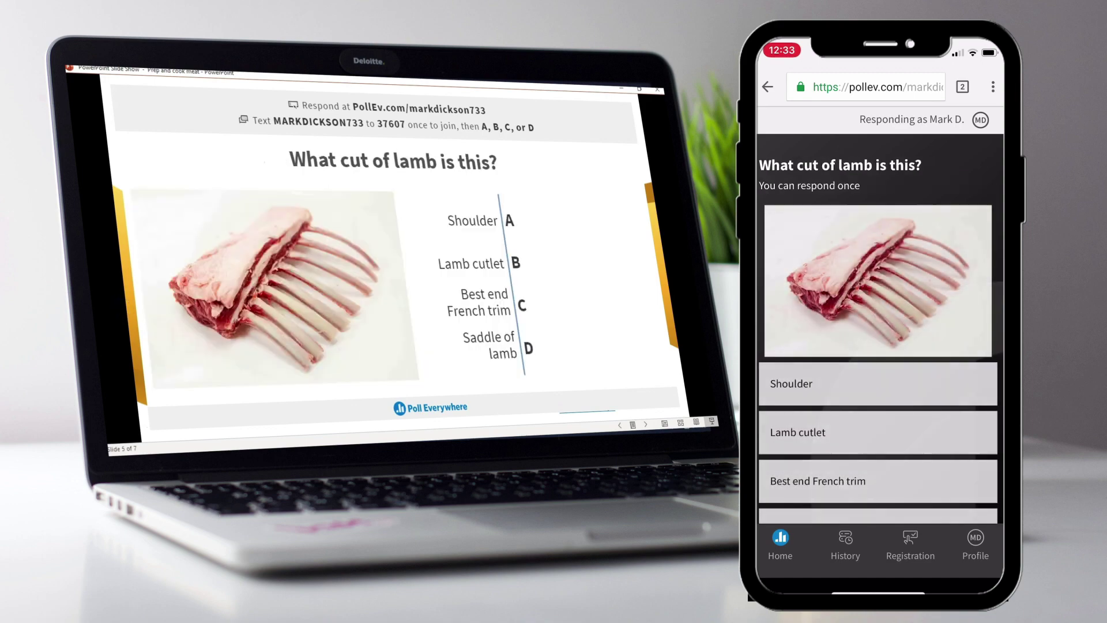
key("Right")
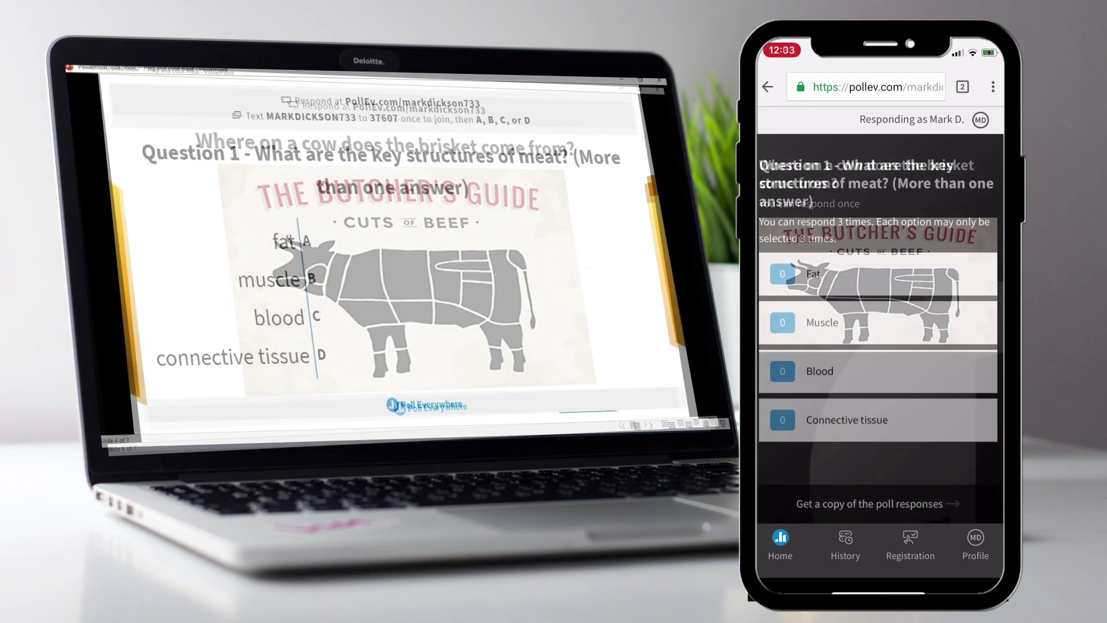
Answer Question 1 on the phone with Muscle, Blood and Connective tissue.
left_click(823, 322)
left_click(820, 371)
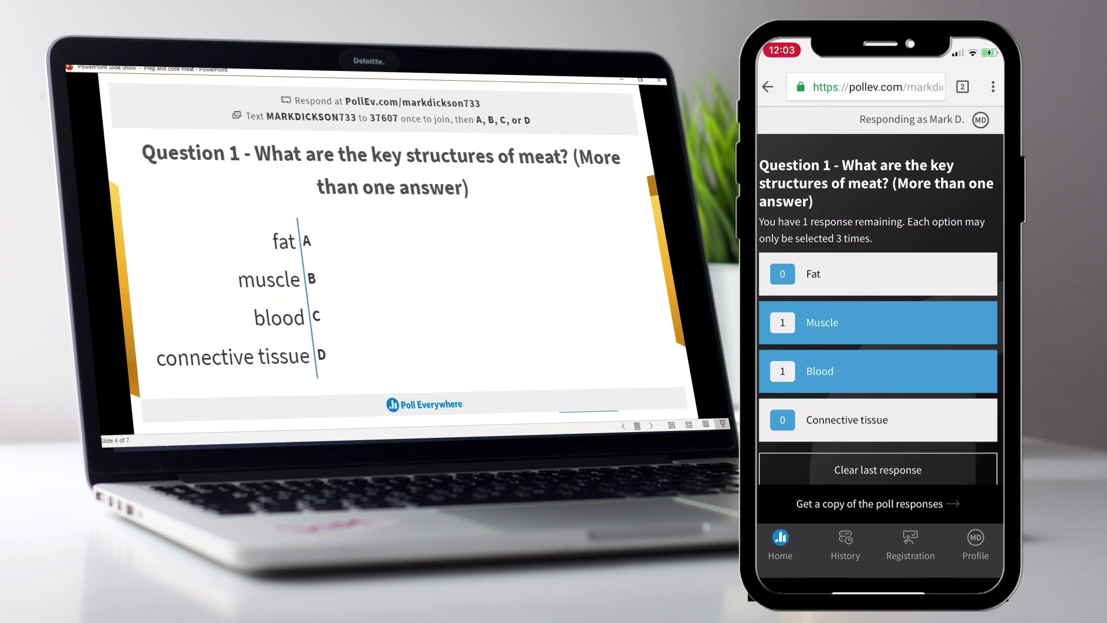
left_click(848, 420)
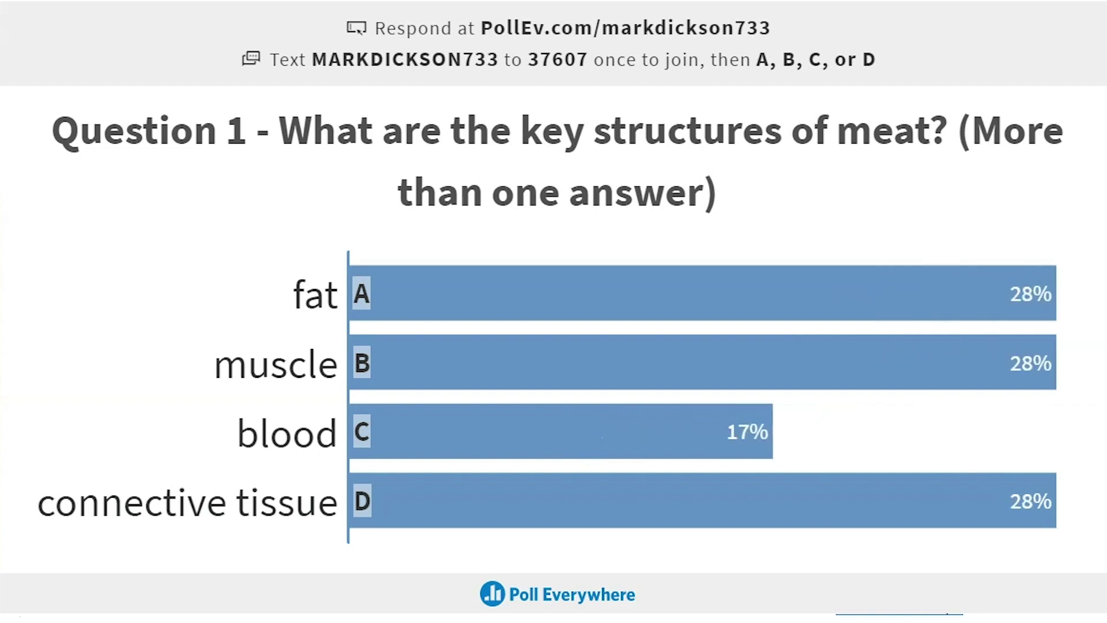
Reveal the correct answers on the Question 1 poll and the lamb cut poll.
mouse_move(1103, 202)
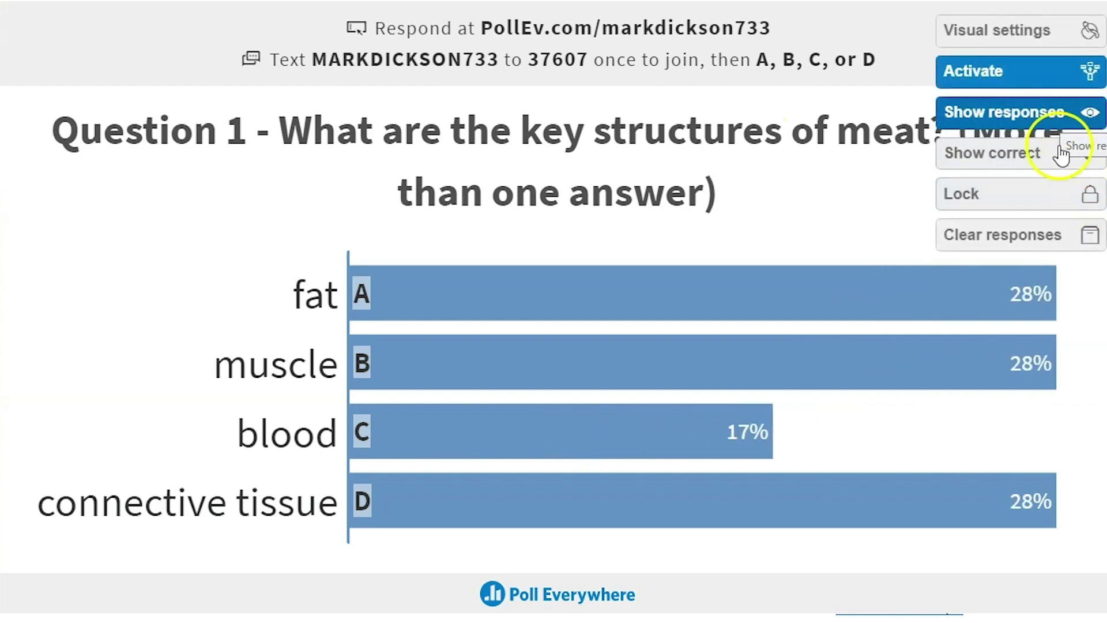
left_click(1057, 168)
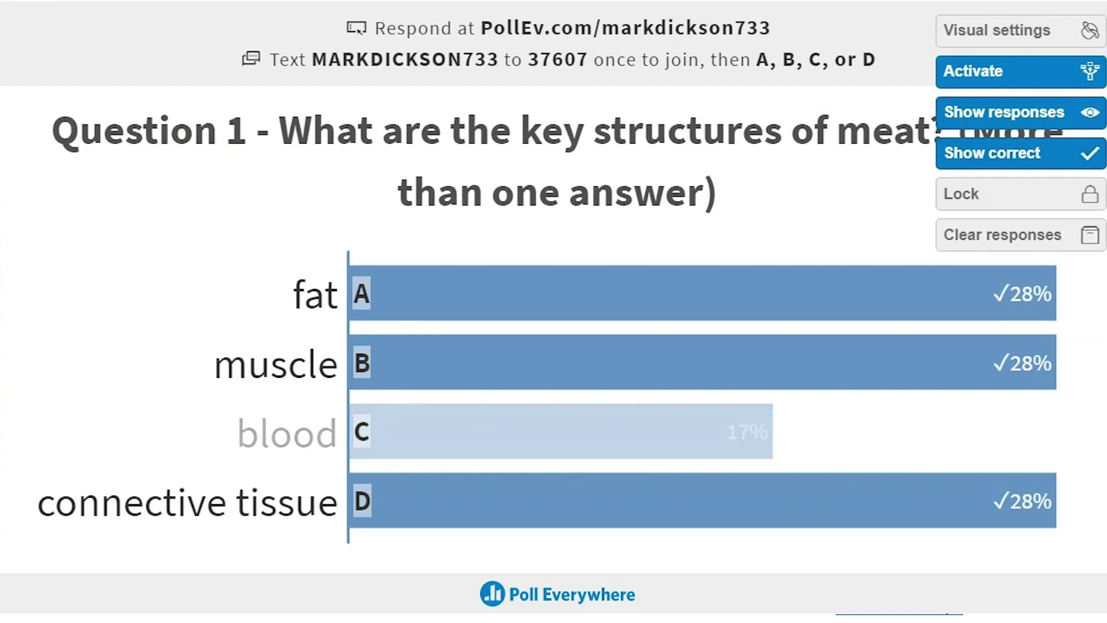
key("Right")
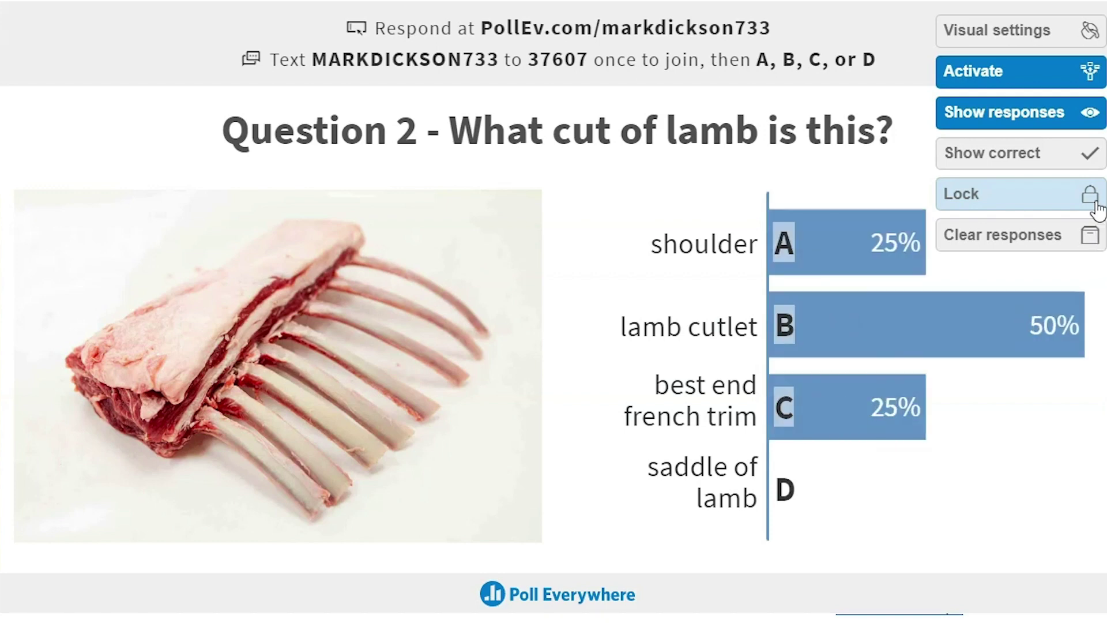
left_click(1037, 163)
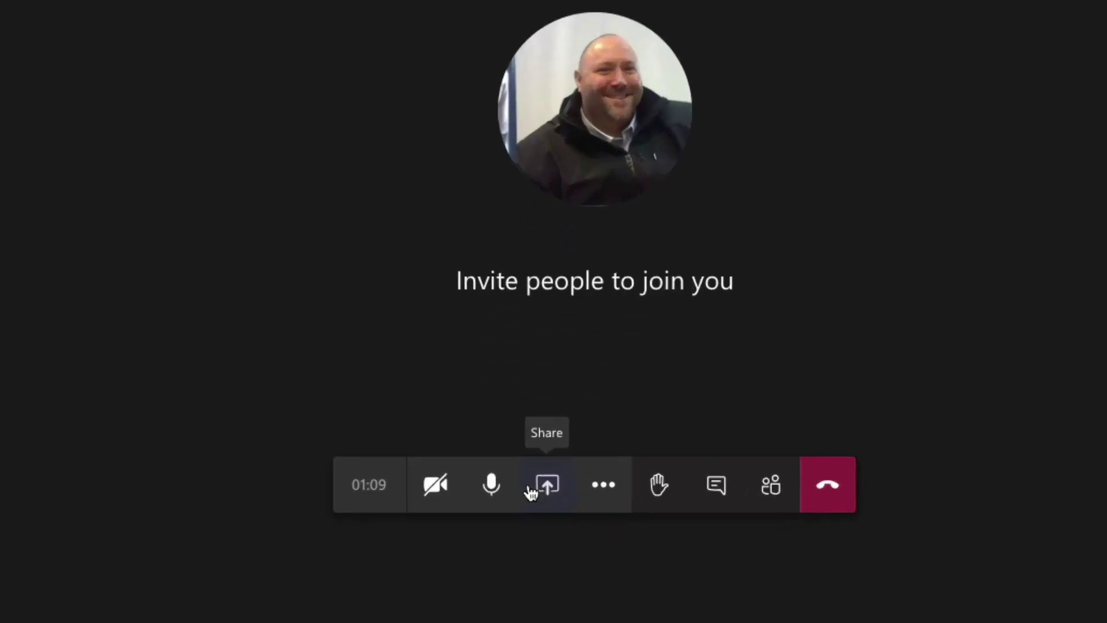
Open the Teams meeting's Share content options to present the poll slides.
left_click(531, 492)
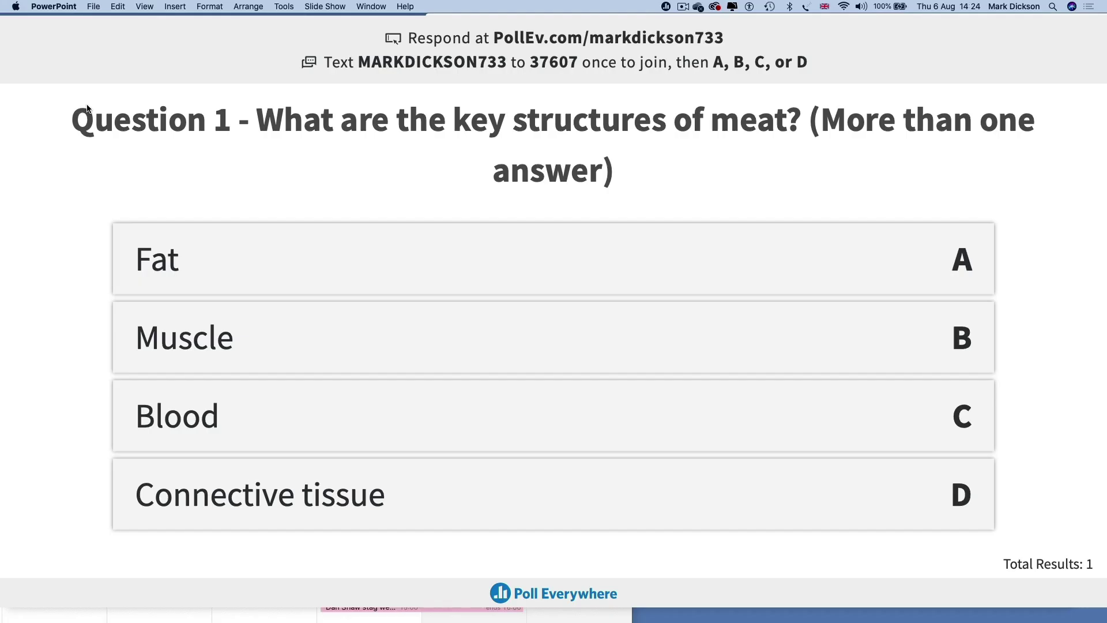